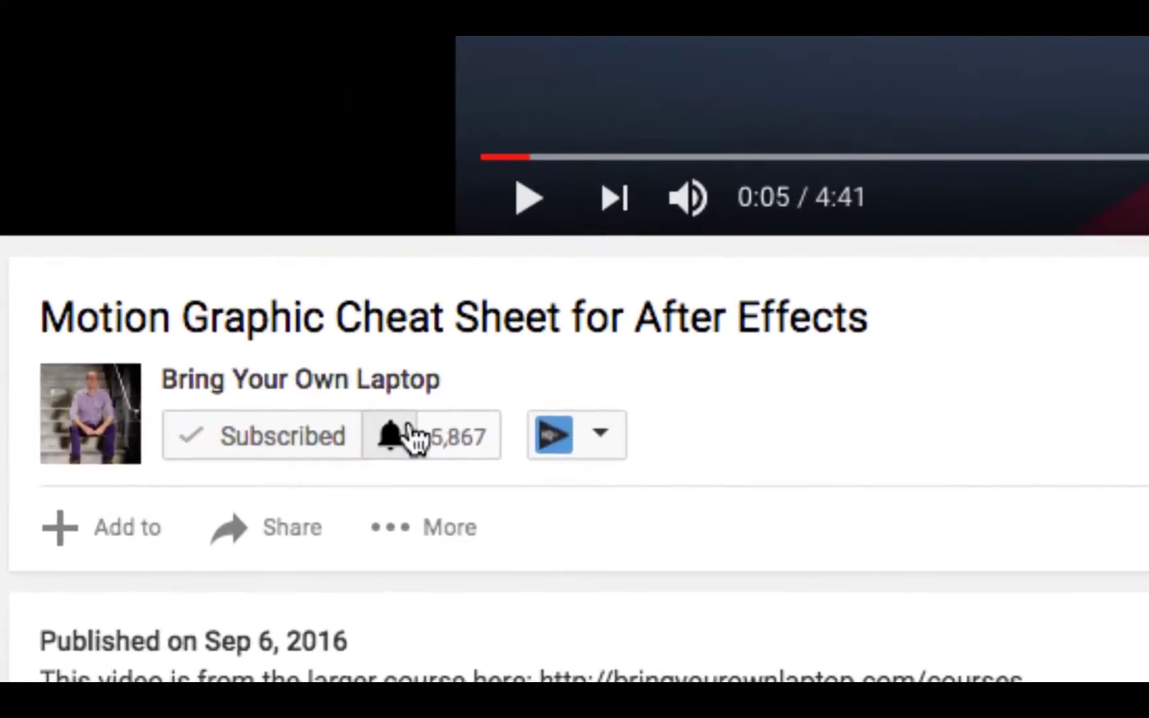
Step: Set the Bring Your Own Laptop channel bell to 'Send me all notifications' and save
click(407, 439)
click(443, 162)
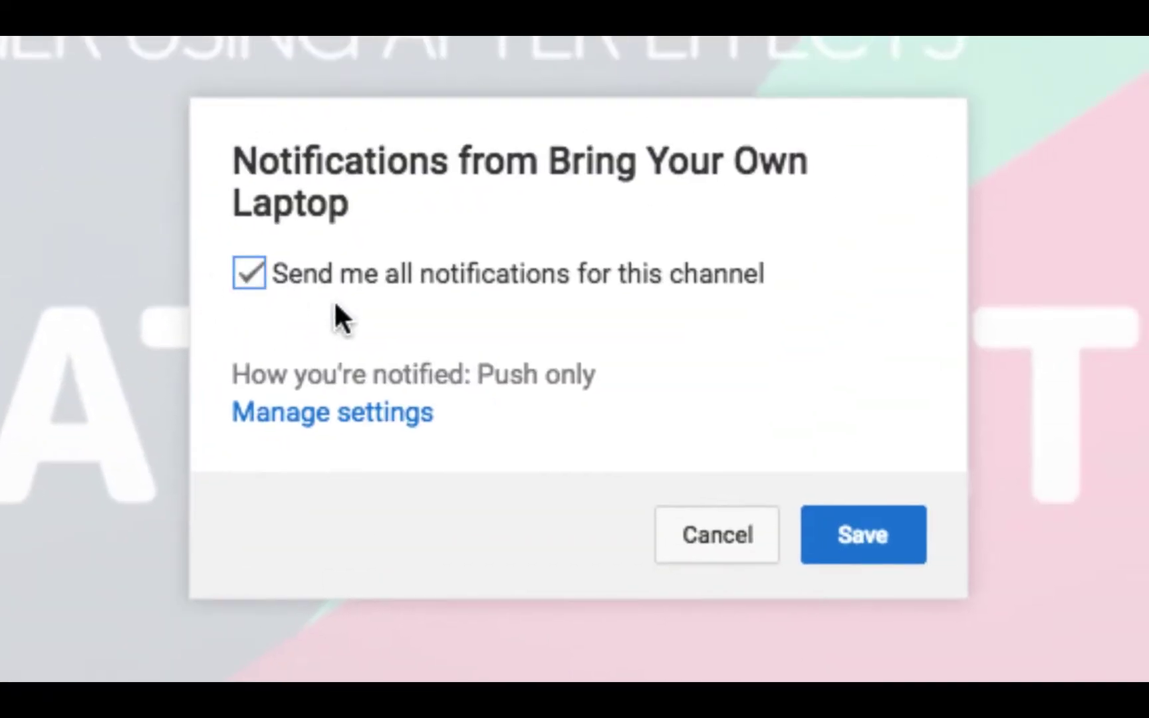
click(819, 522)
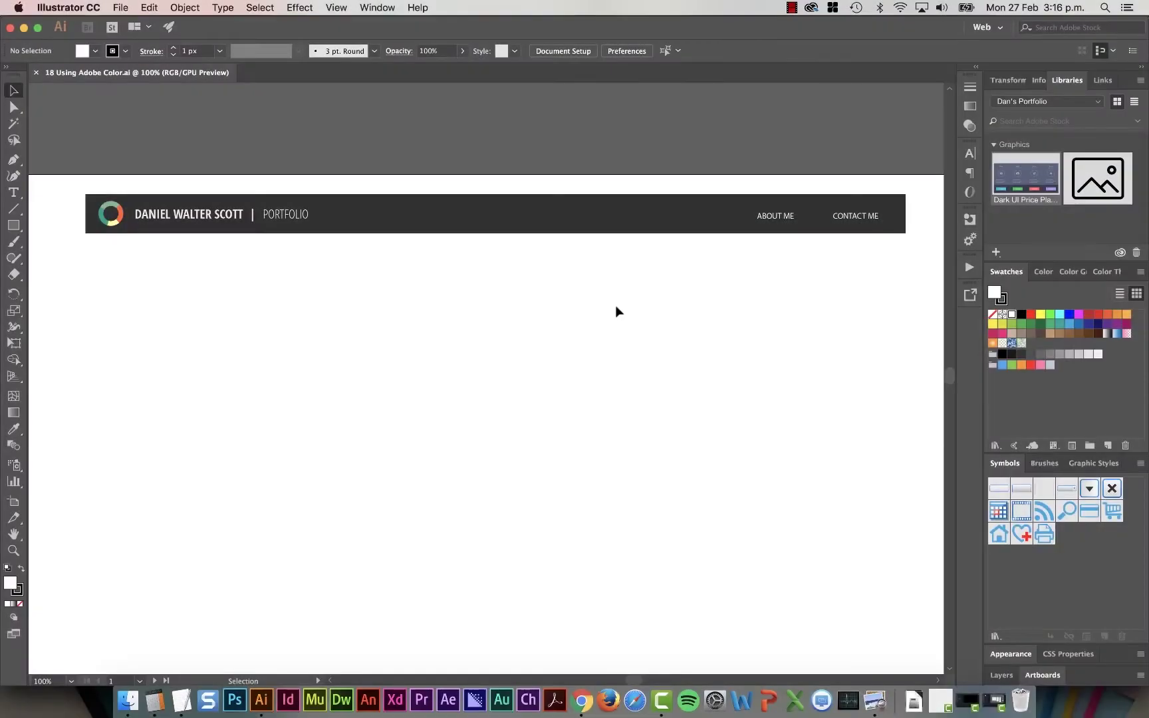
Step: Select the header logo group and the dark header bar in the Adobe Color file
click(209, 219)
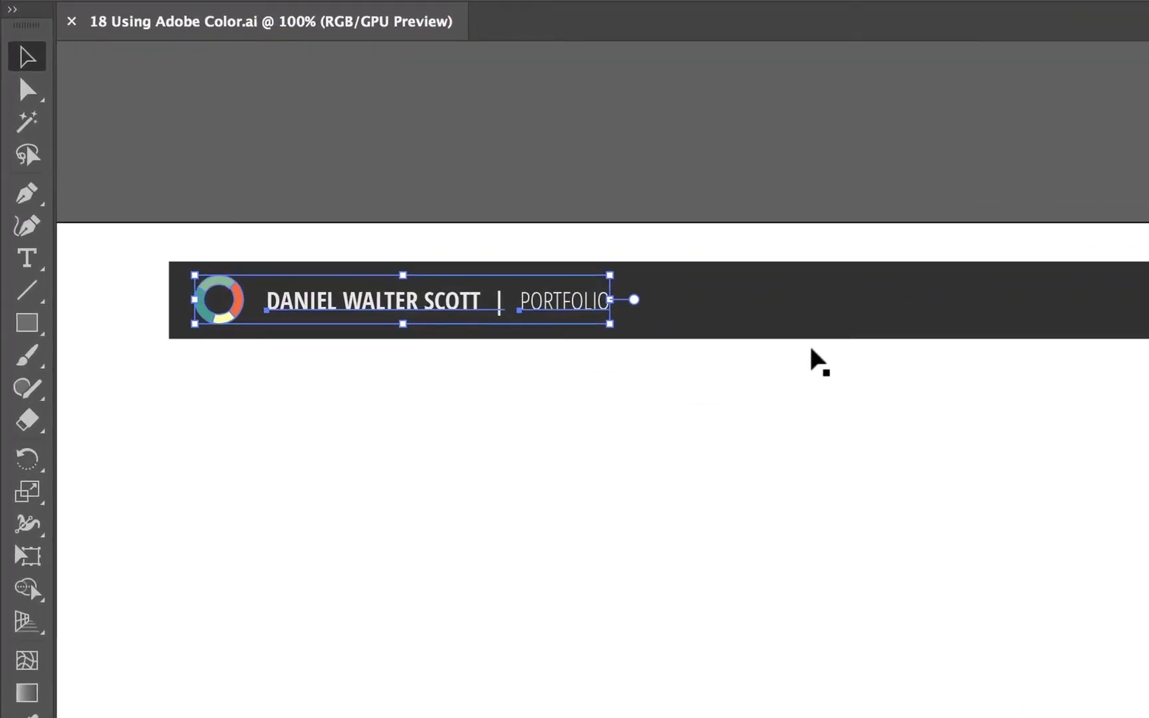
click(815, 334)
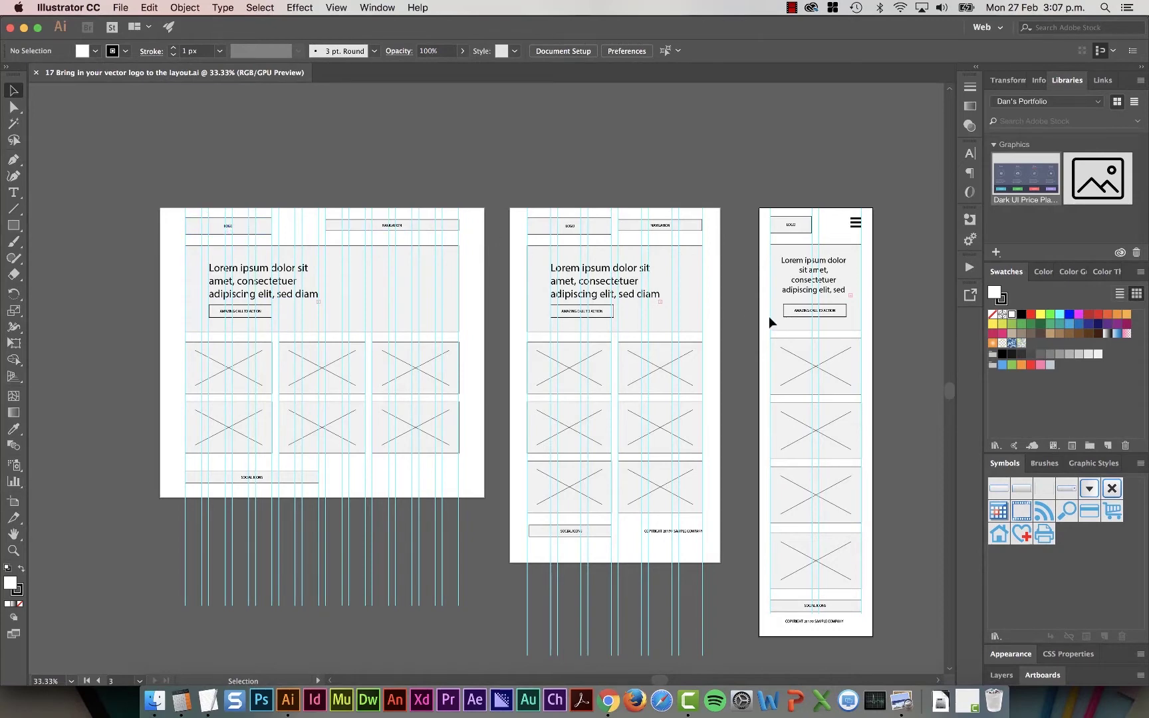
Step: Marquee-select and delete the wireframe objects on the first, second and third artboards
drag(122, 155, 497, 501)
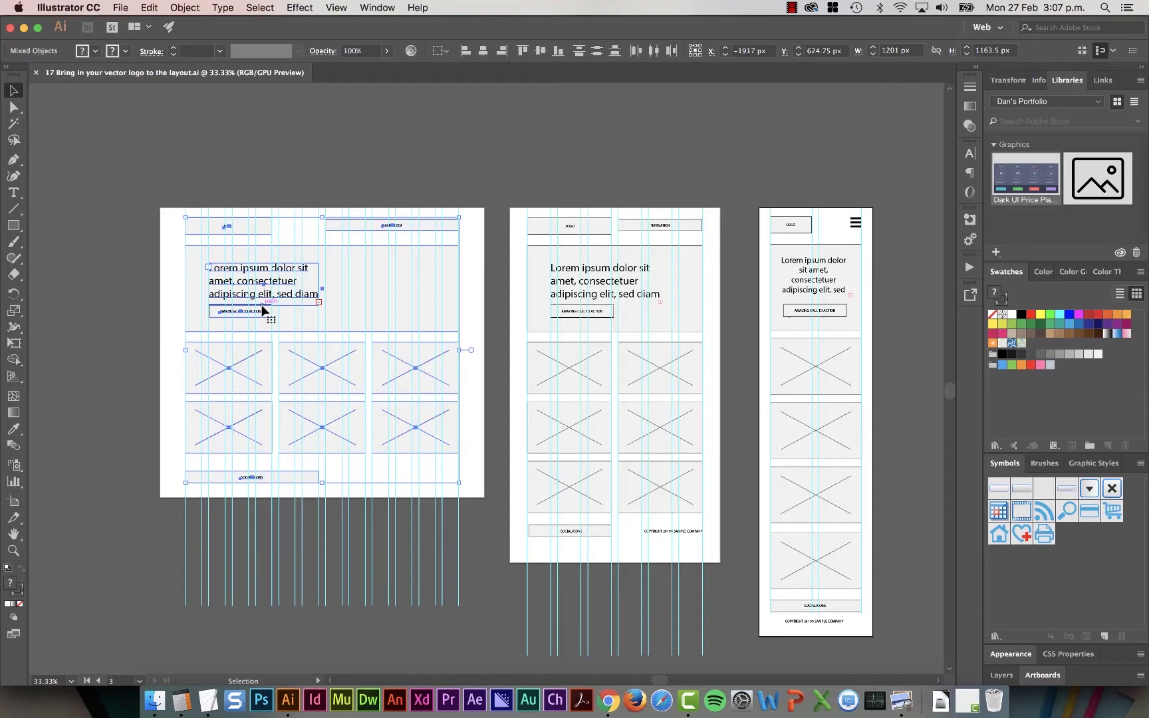
key(Delete)
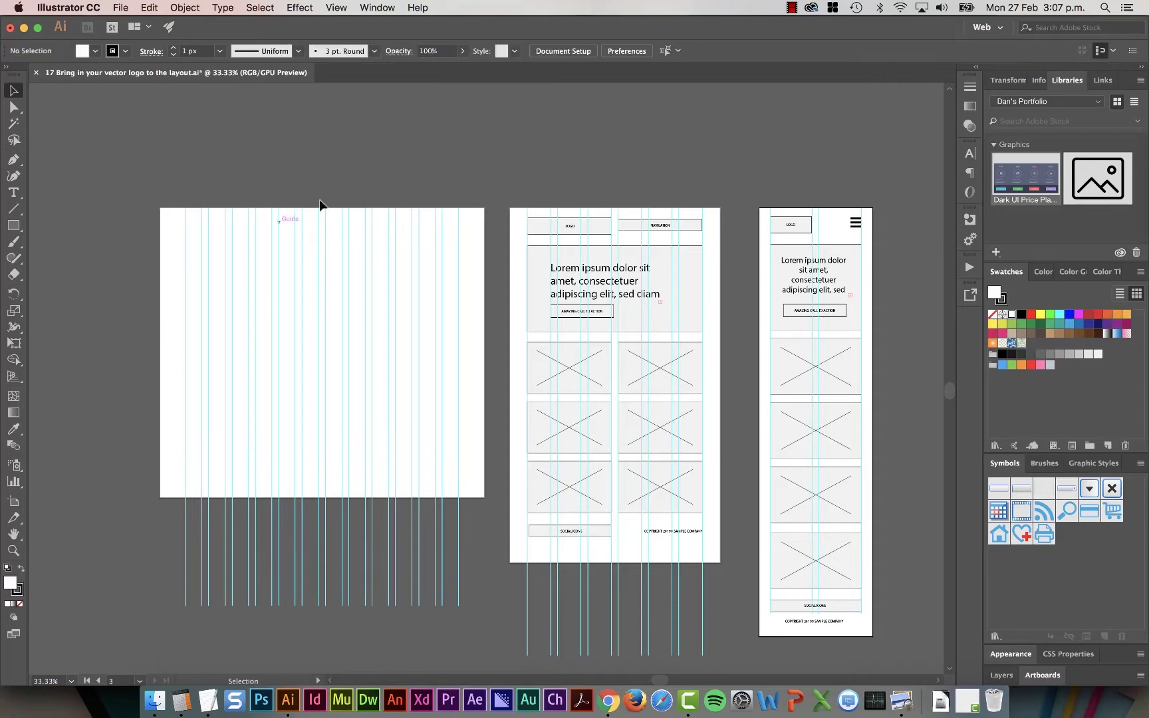
drag(506, 189, 707, 538)
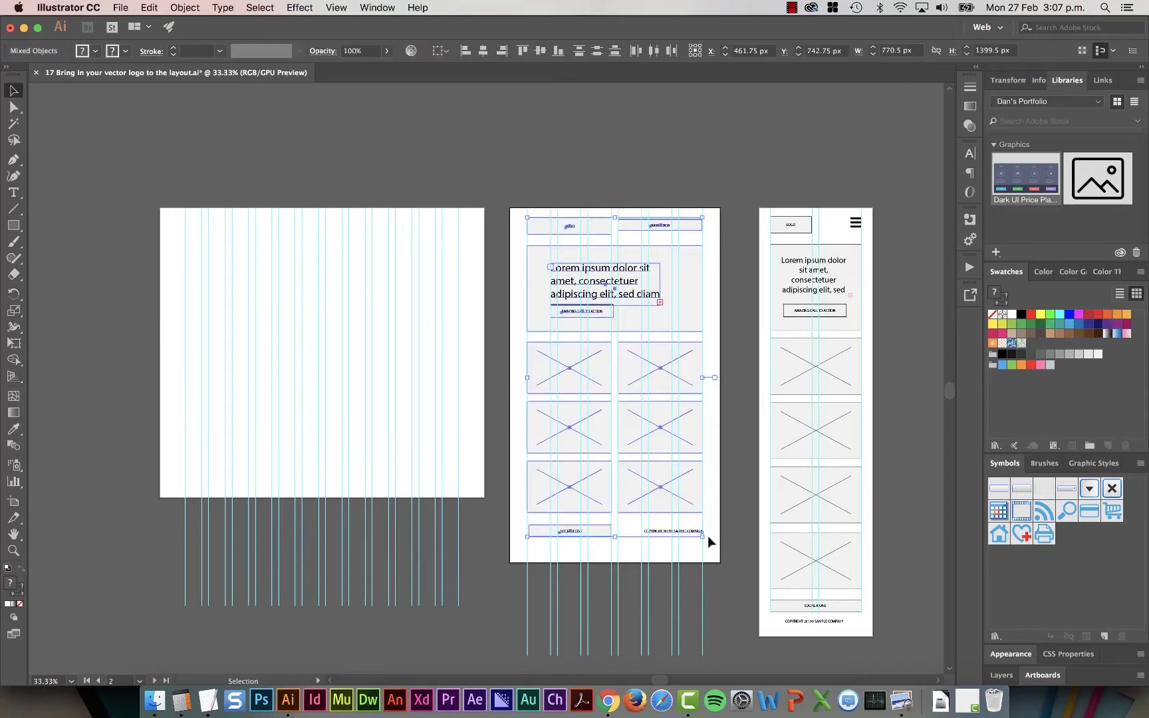
key(Delete)
drag(744, 176, 889, 628)
key(Delete)
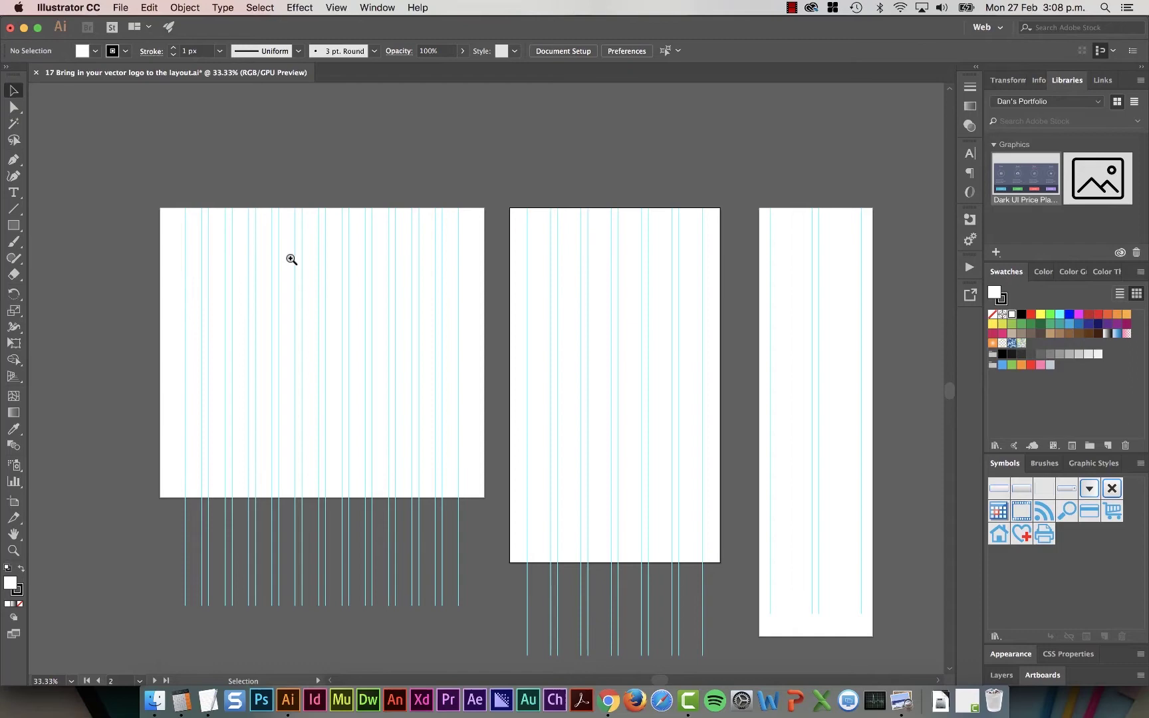
Step: Zoom in and pan to the top of the first artboard, then open the File menu
scroll(290, 256, up, 2)
drag(290, 256, 360, 312)
scroll(469, 312, down, 1)
scroll(469, 311, up, 1)
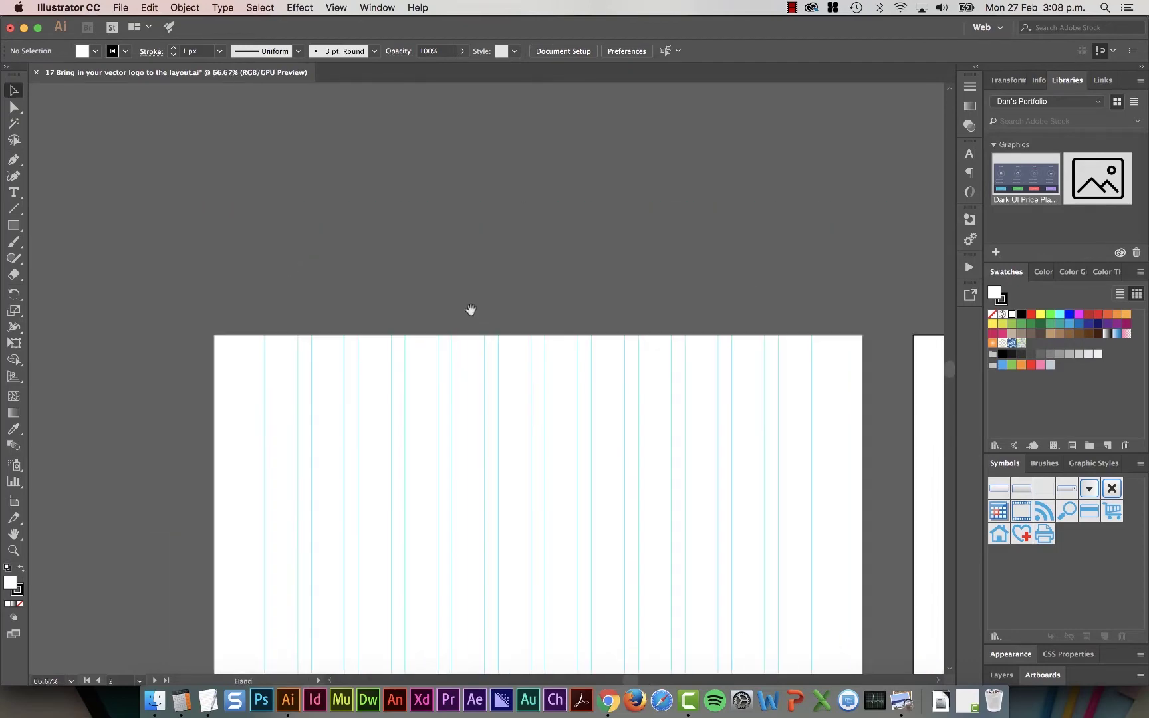
scroll(477, 467, down, 1)
drag(467, 467, 428, 410)
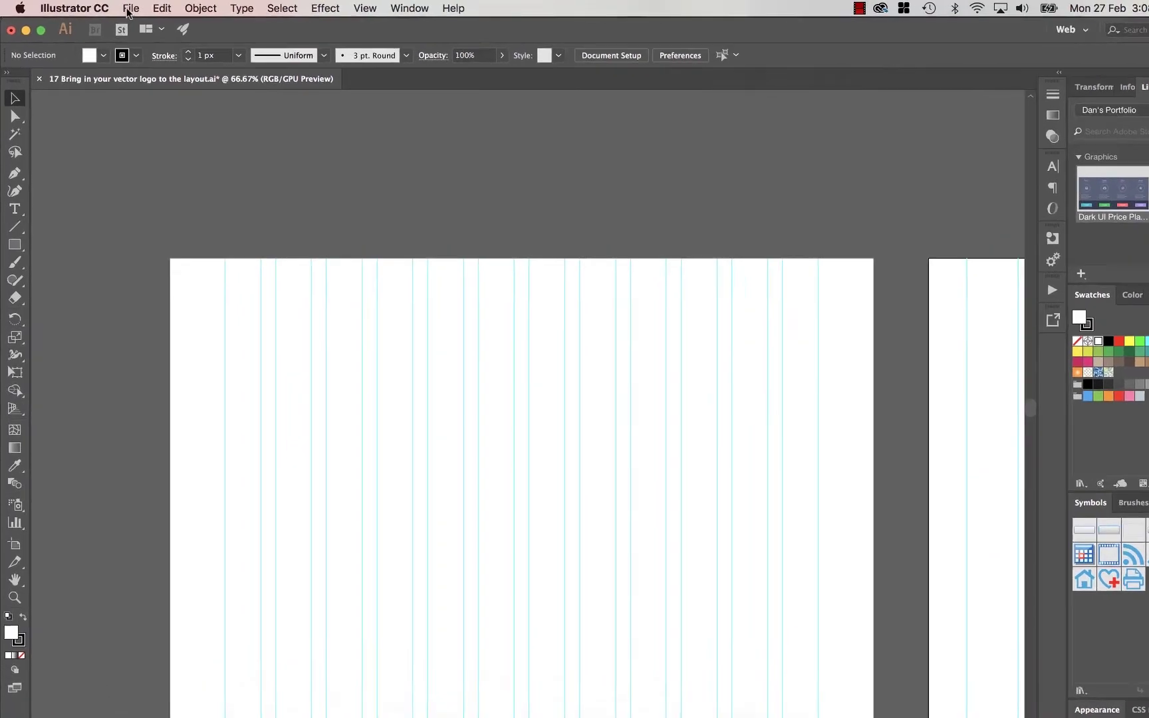
click(121, 7)
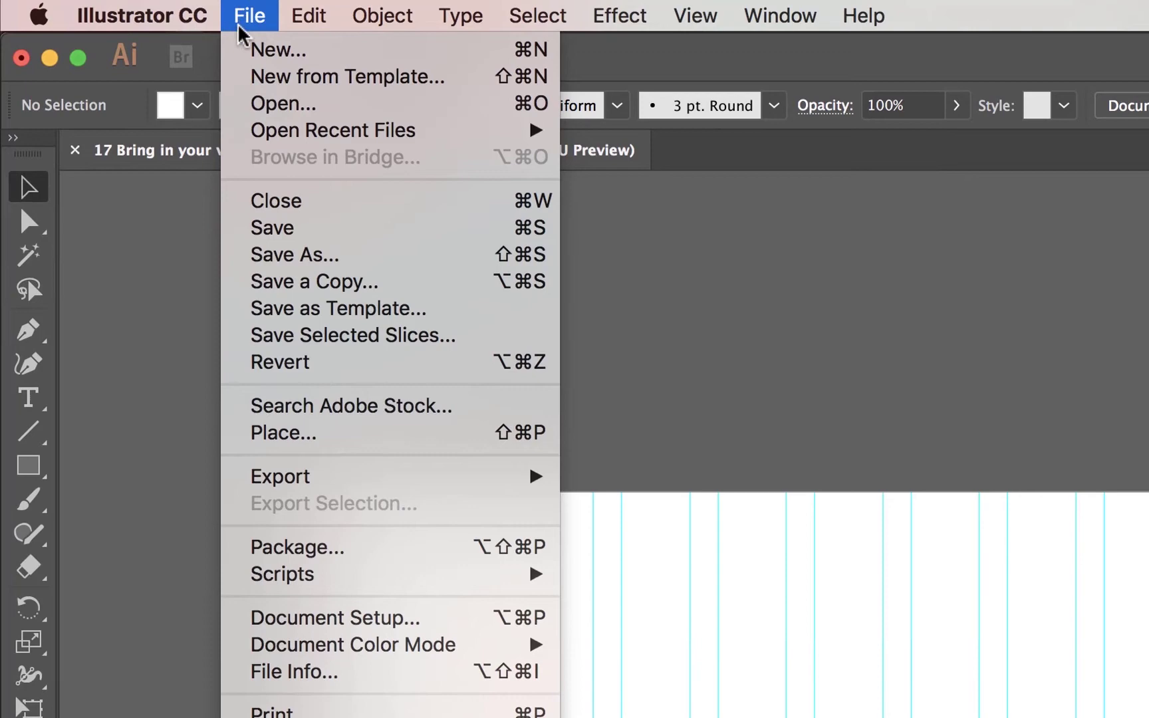
Step: Open the Place dialog and browse to the Exercise Files folder on the Desktop
click(303, 439)
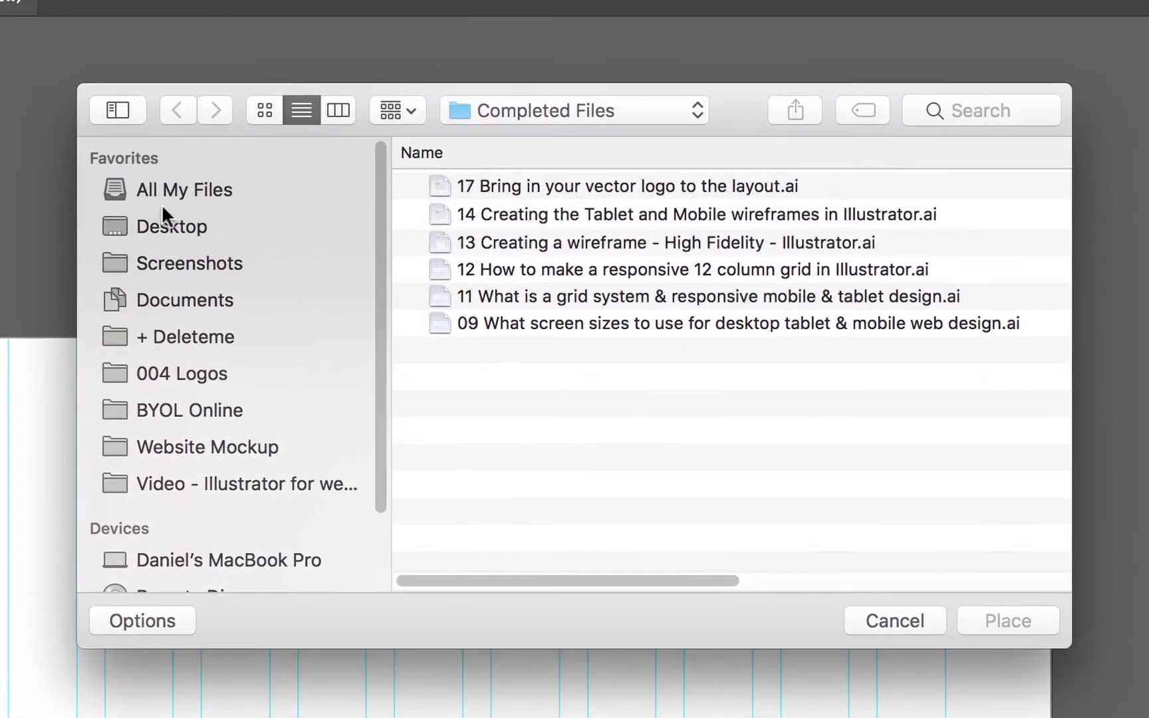
click(176, 226)
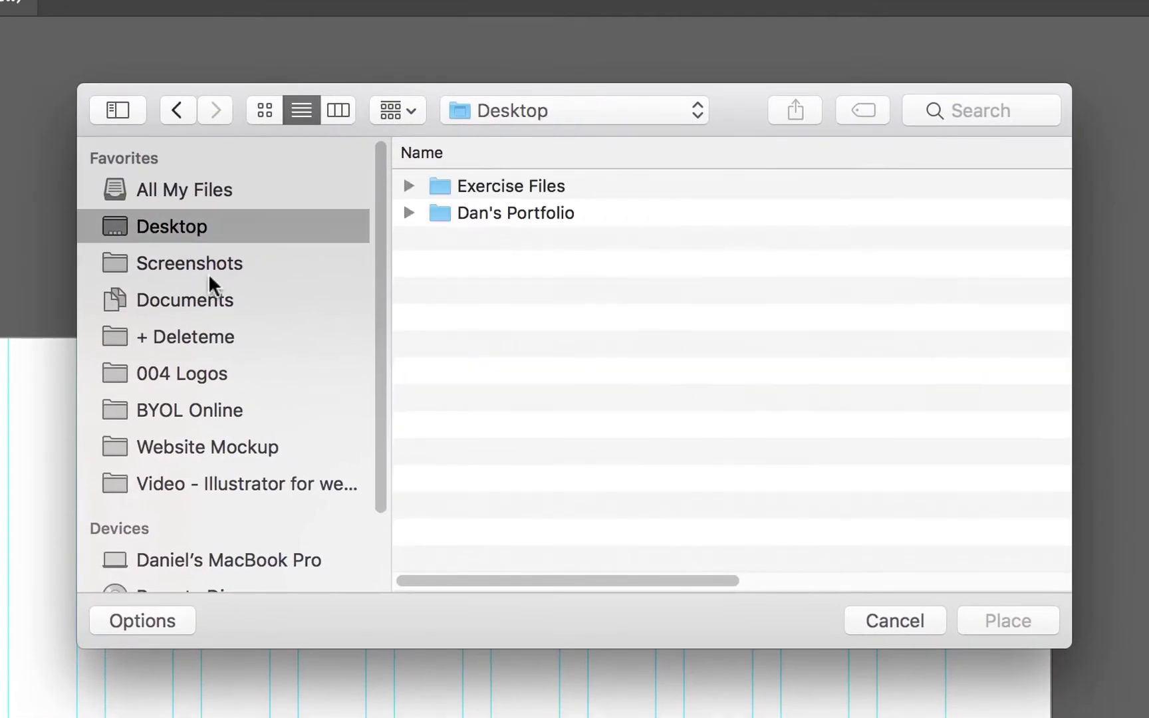
double_click(487, 189)
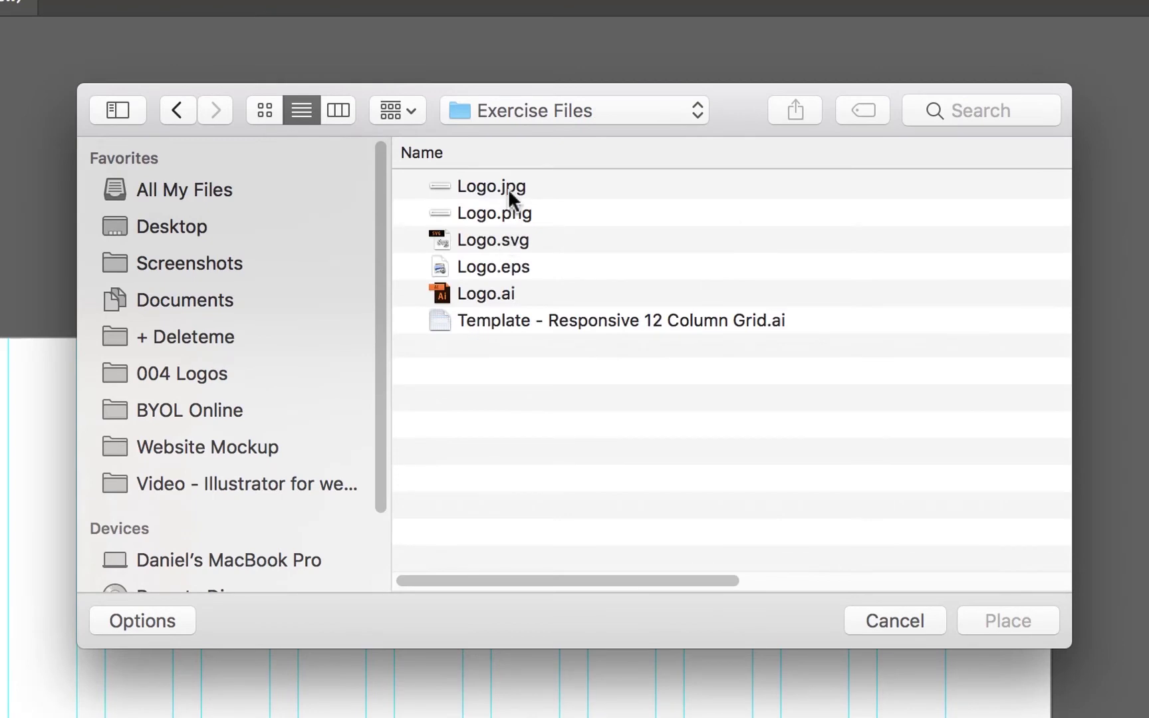
Step: Try different selections among the Logo files (jpg, png, svg, eps, ai) in the Place dialog
click(507, 188)
shift+click(520, 296)
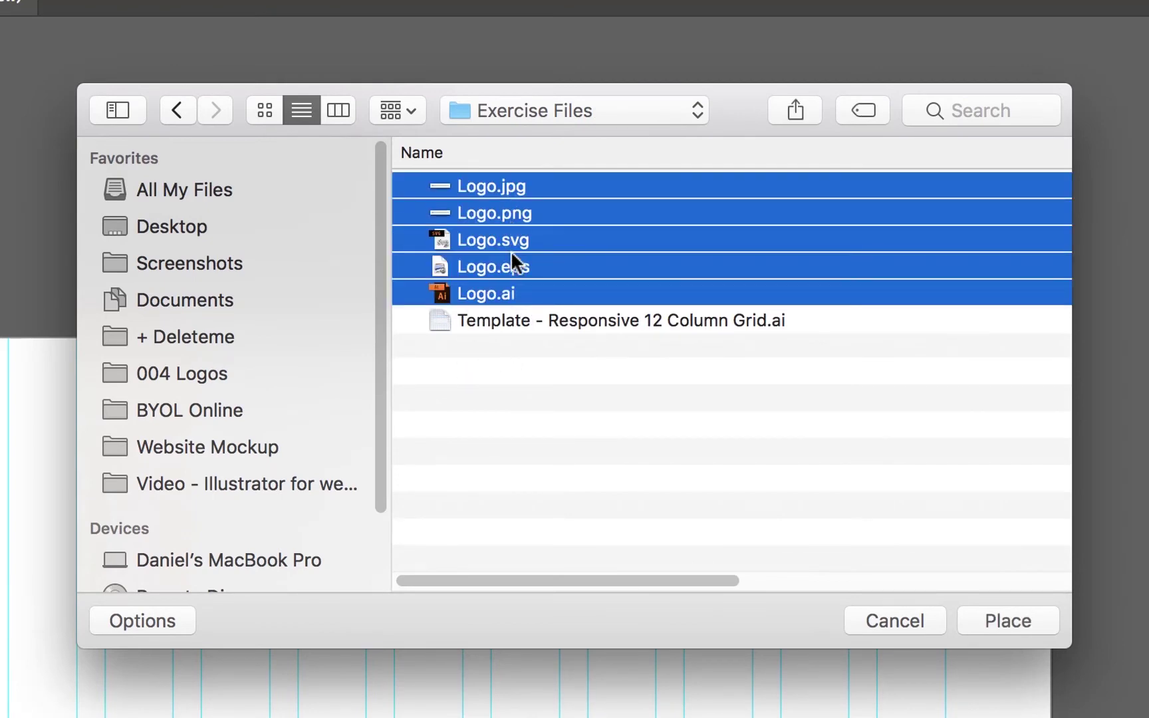
click(541, 423)
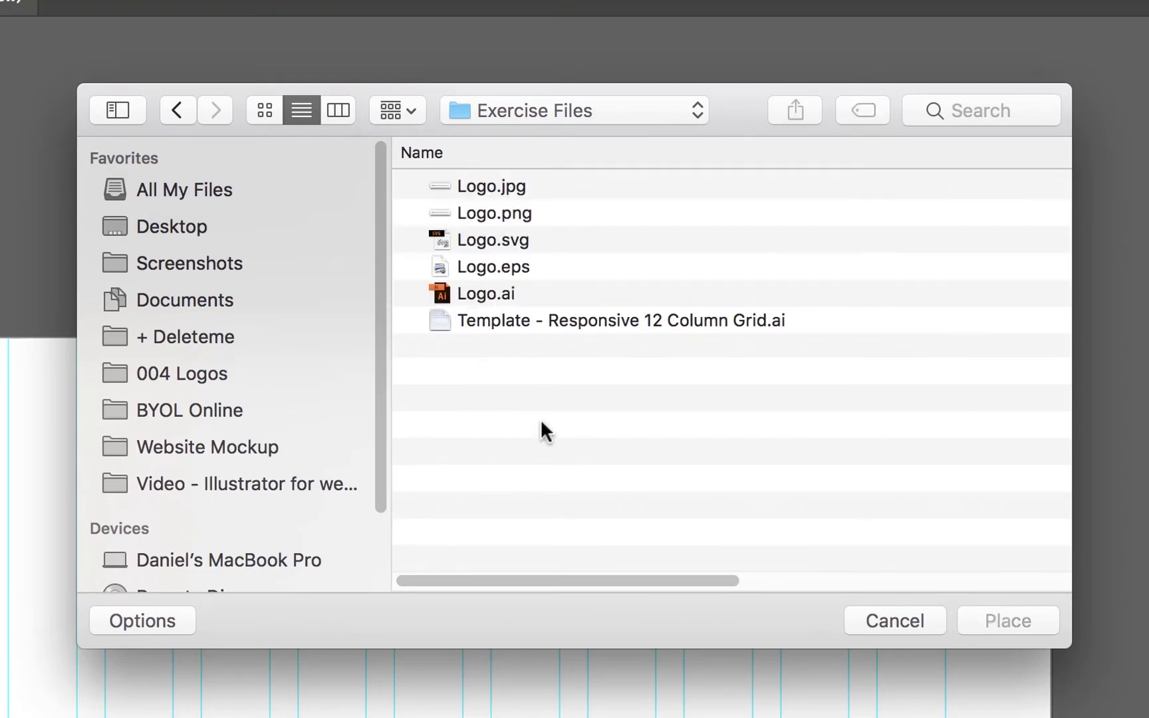
click(523, 215)
click(509, 186)
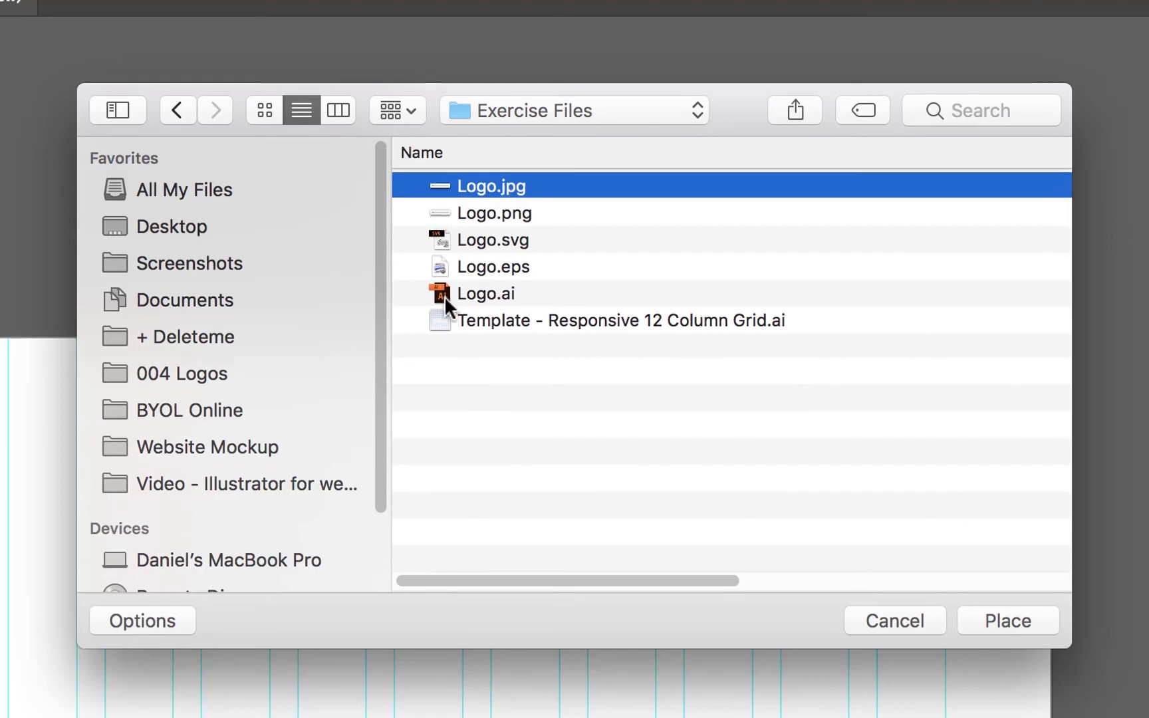
click(508, 242)
click(513, 266)
click(498, 292)
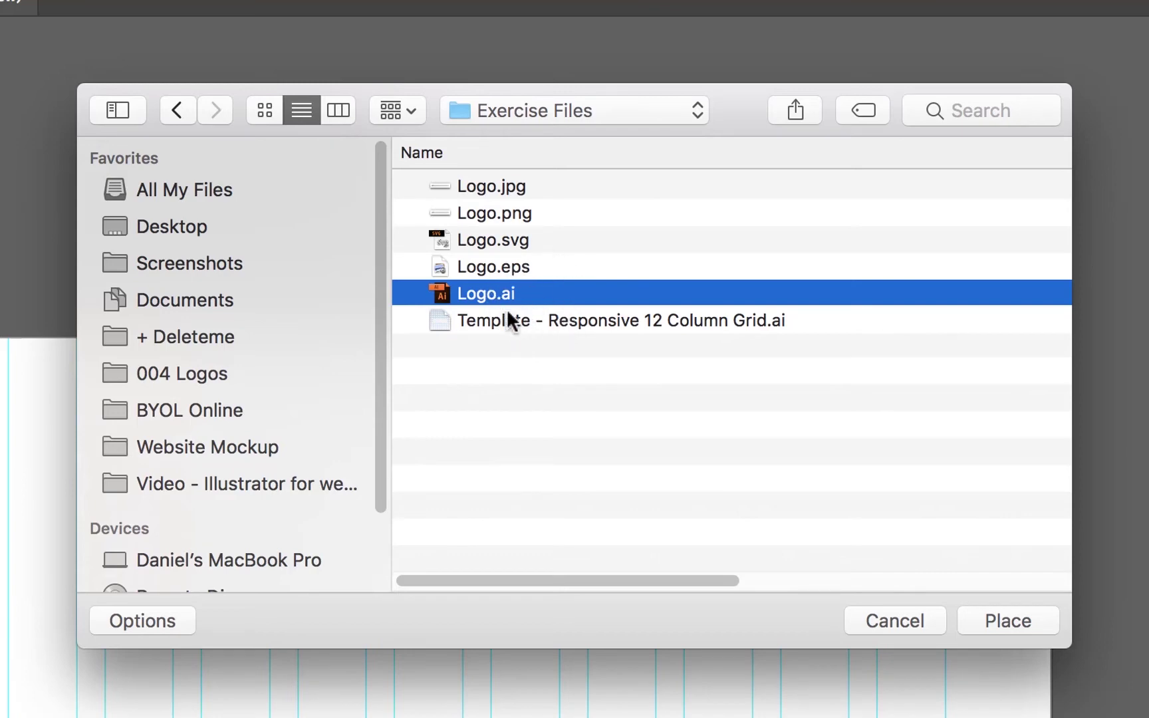
click(508, 249)
shift+click(503, 282)
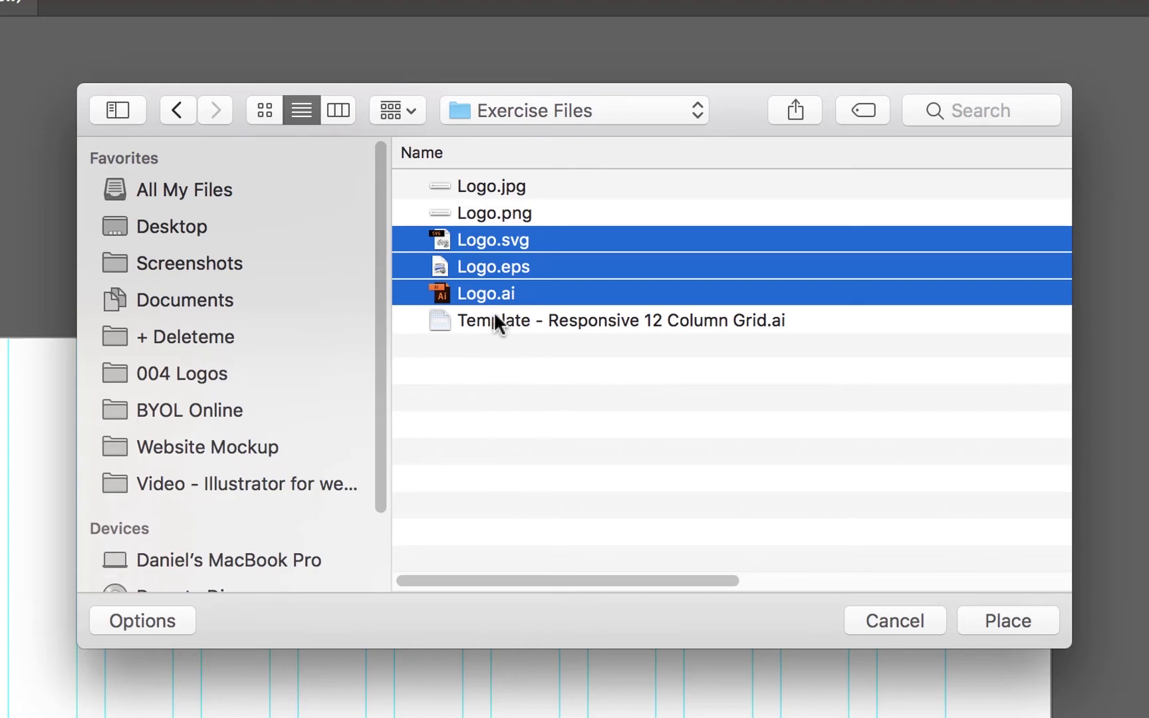
click(530, 212)
shift+click(526, 190)
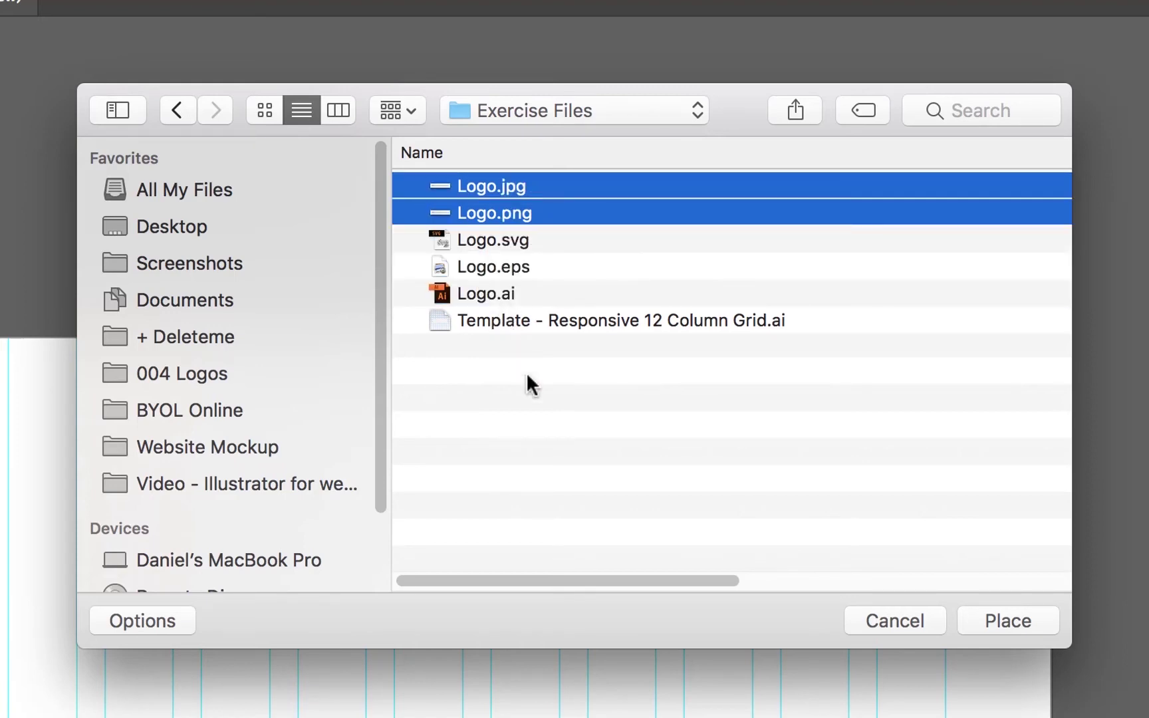
click(552, 399)
Step: Select only Logo.png and Logo.svg for placing
click(525, 211)
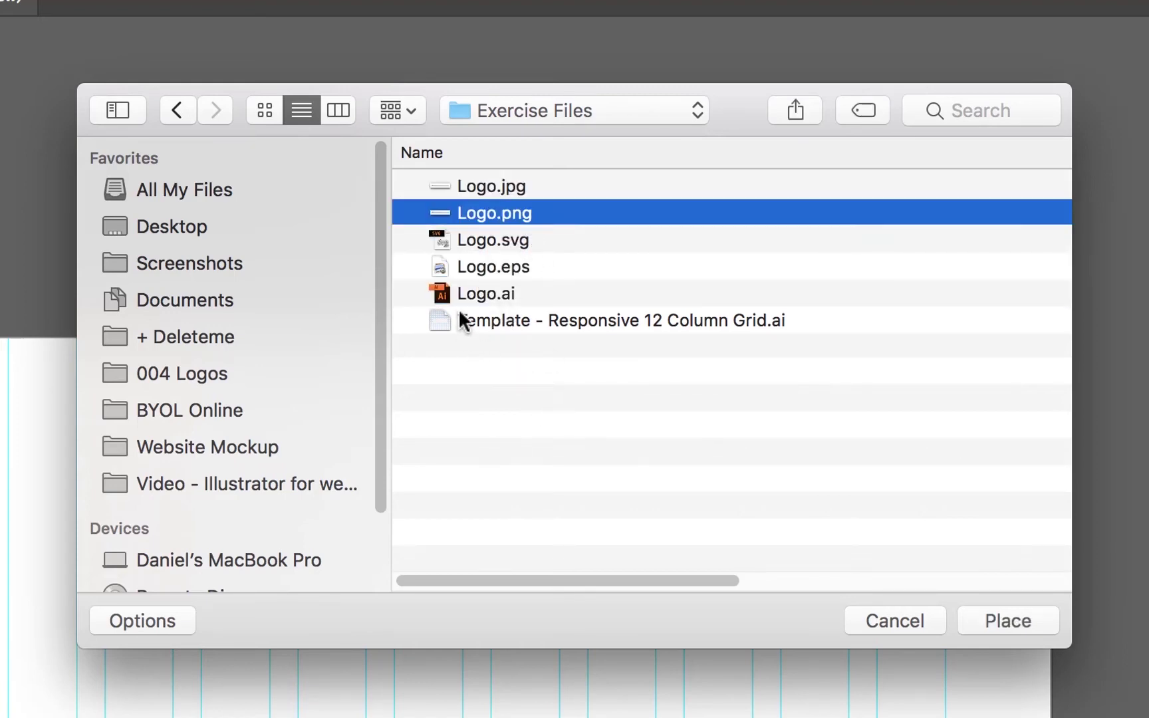
super+click(504, 264)
shift+click(518, 257)
super+click(518, 257)
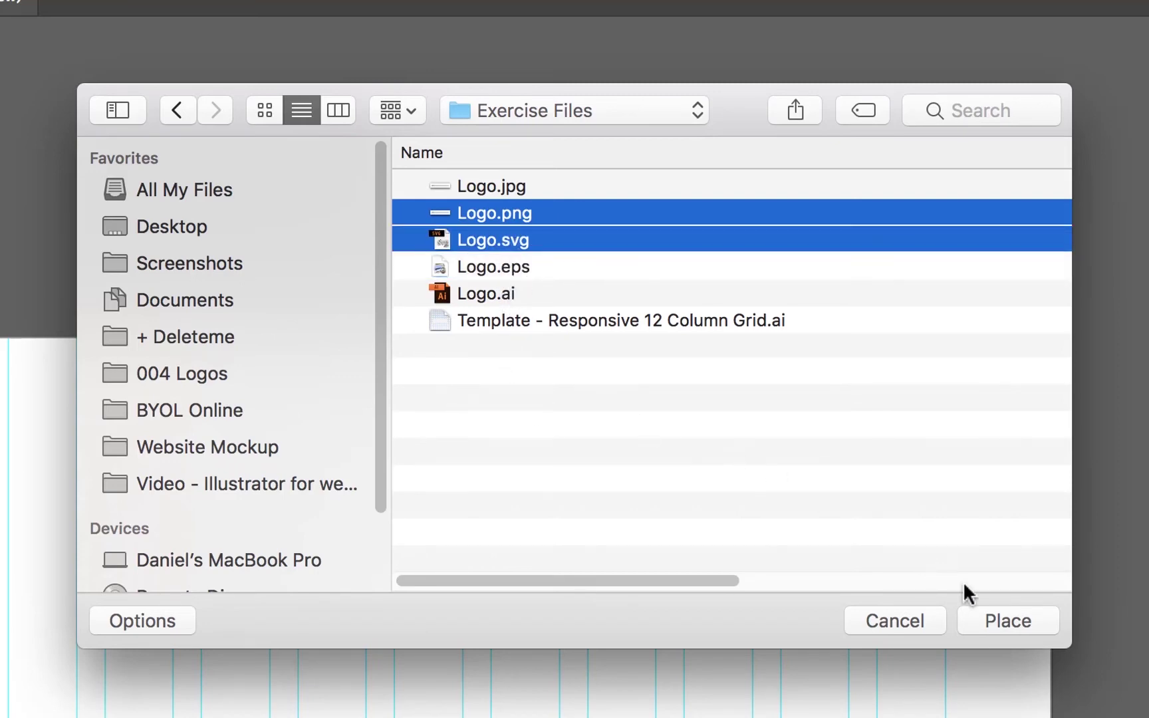
Step: Place the PNG and SVG logos near the first artboard's top, one below the other
key(Return)
click(201, 409)
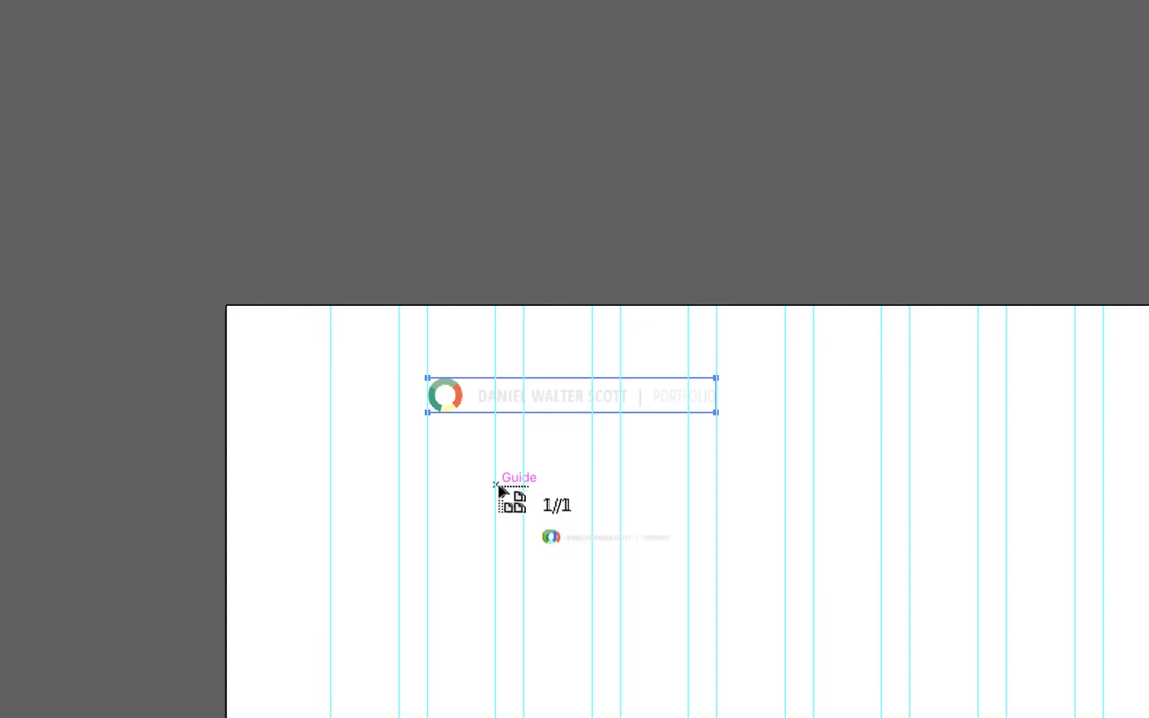
click(479, 479)
click(424, 299)
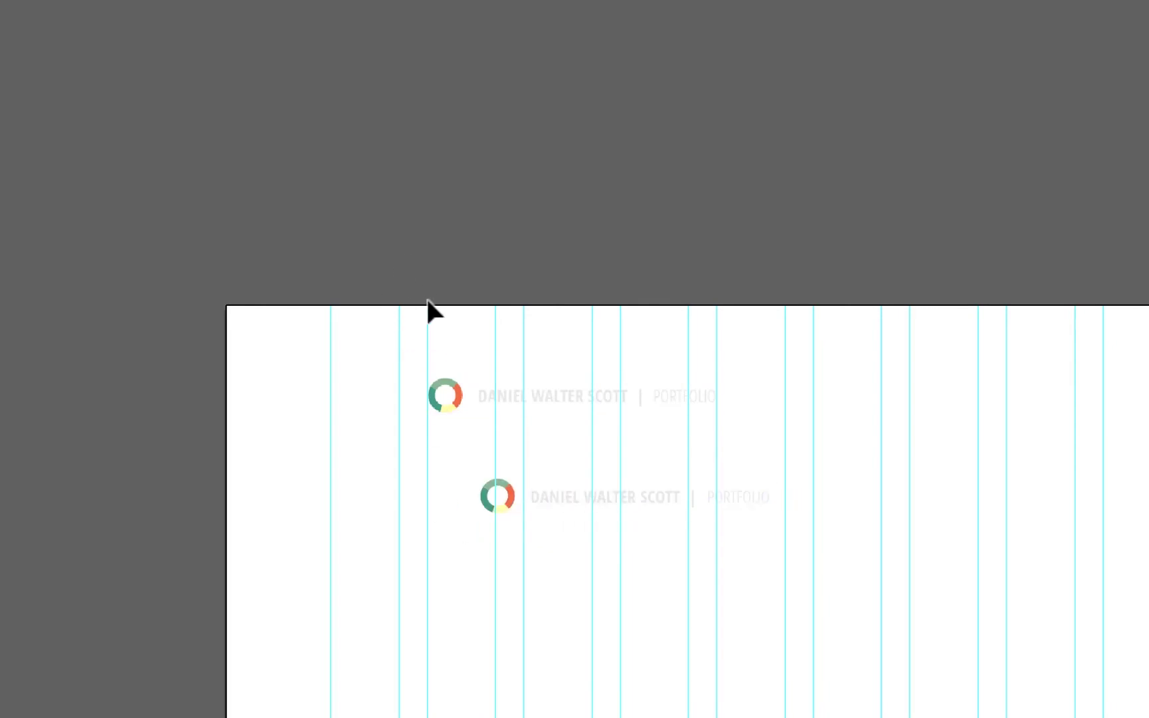
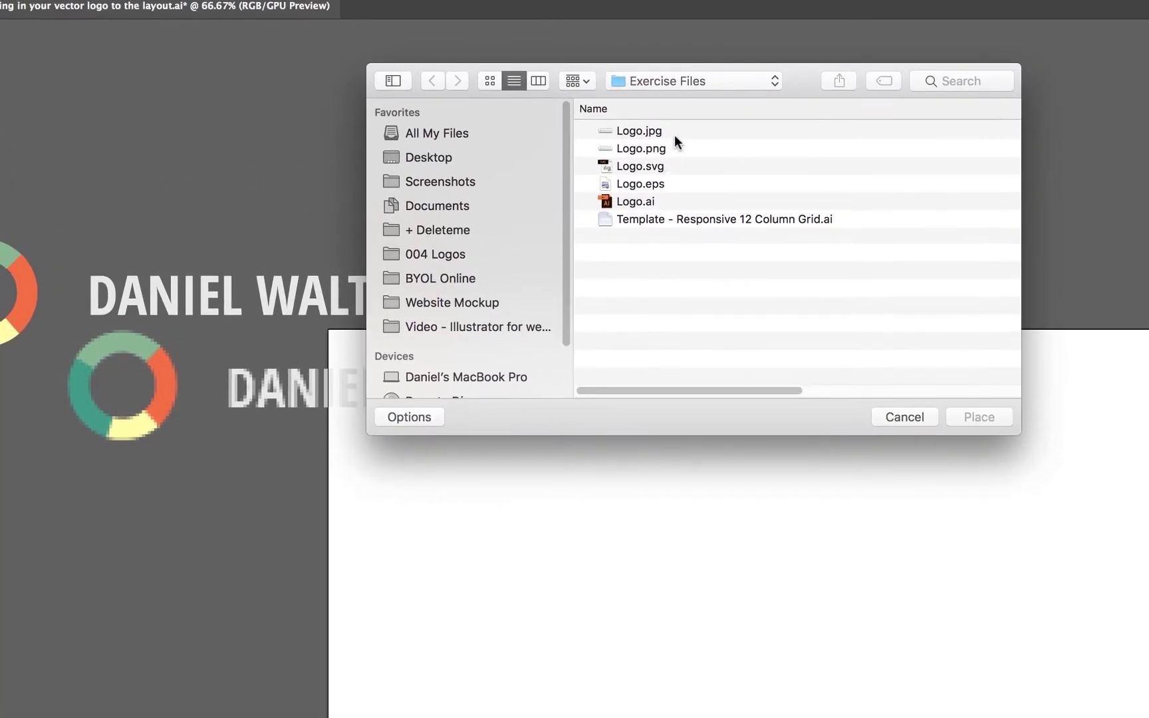
Step: Place Logo.jpg on the canvas, enlarge it and move it lower to compare
double_click(674, 135)
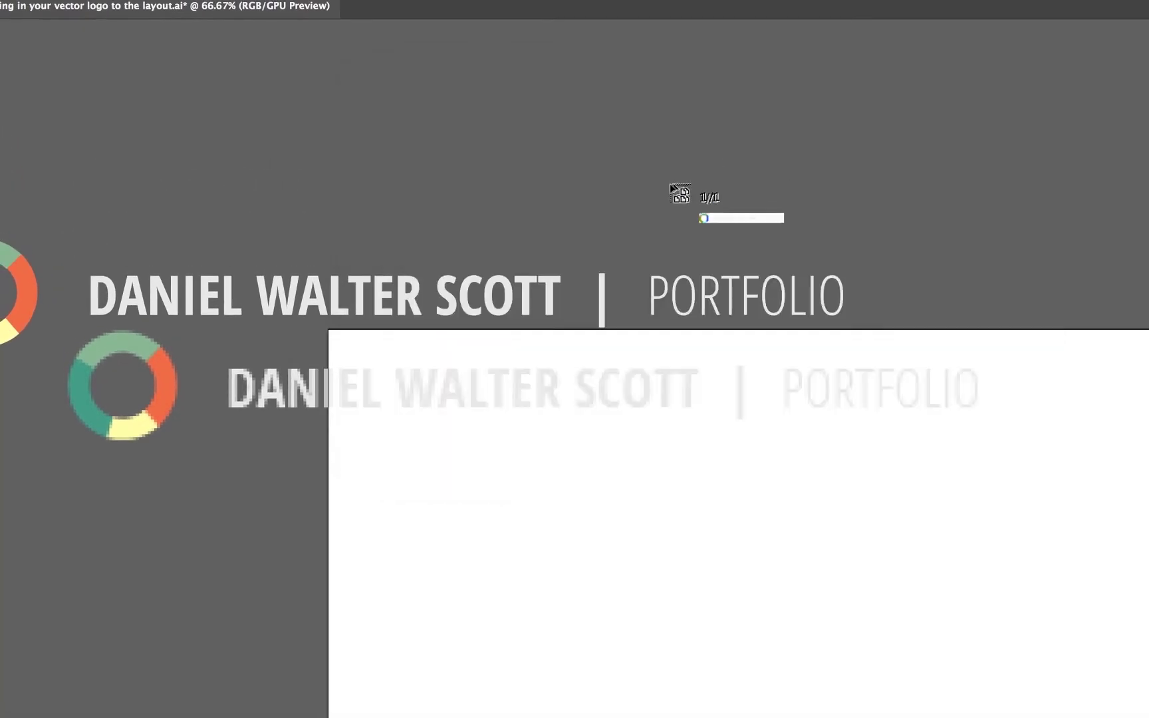
click(344, 98)
drag(529, 123, 920, 263)
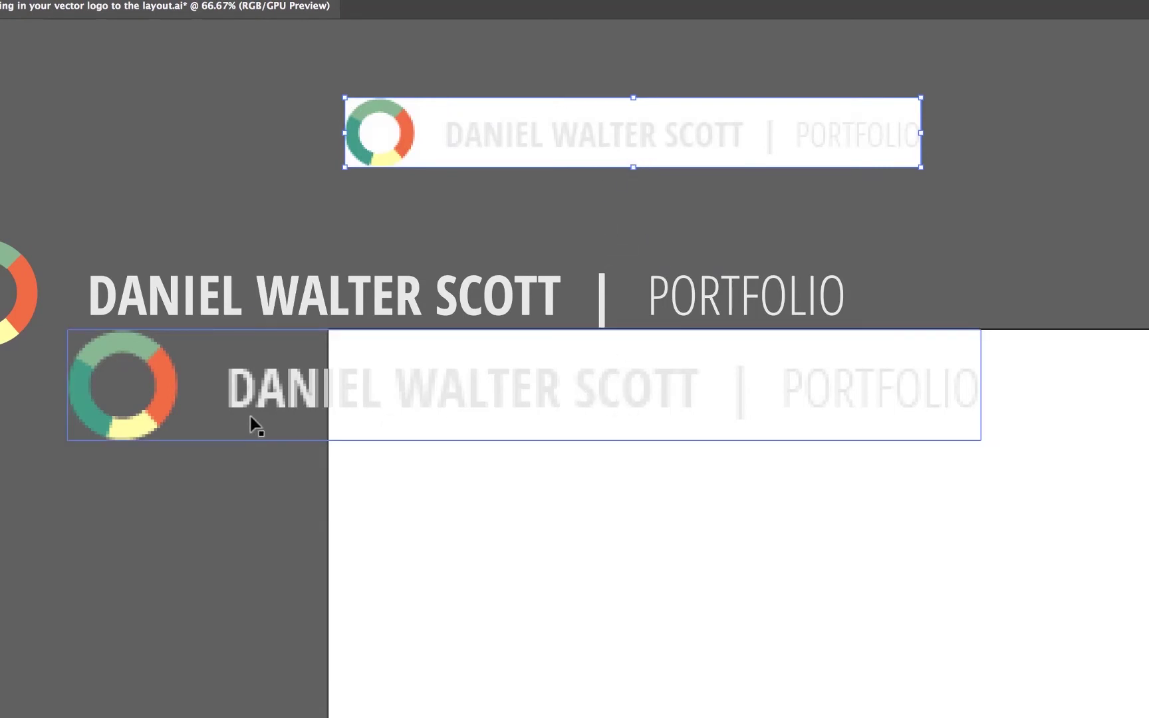
drag(525, 123, 270, 538)
Step: Delete both placed bitmap logo copies and select the old header logo and text
click(290, 399)
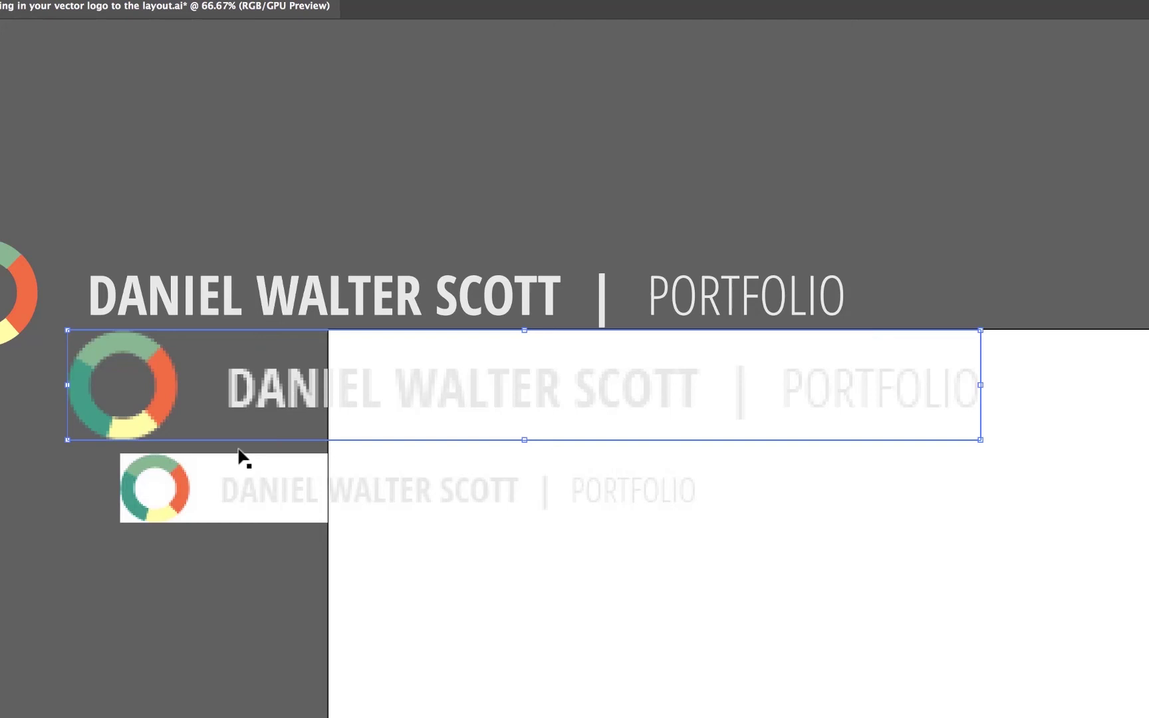
drag(75, 566, 945, 515)
key(Delete)
drag(495, 200, 849, 454)
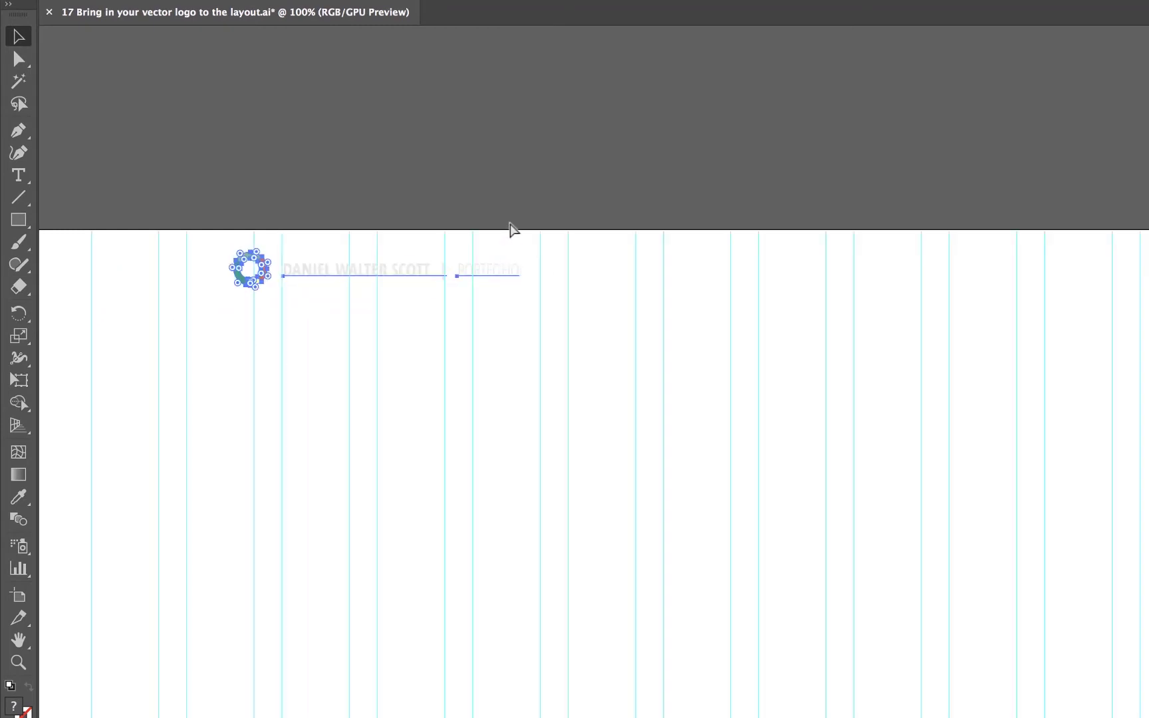
Step: Slide the logo, name and PORTFOLIO group left to snap onto the first column guide
drag(261, 210, 516, 183)
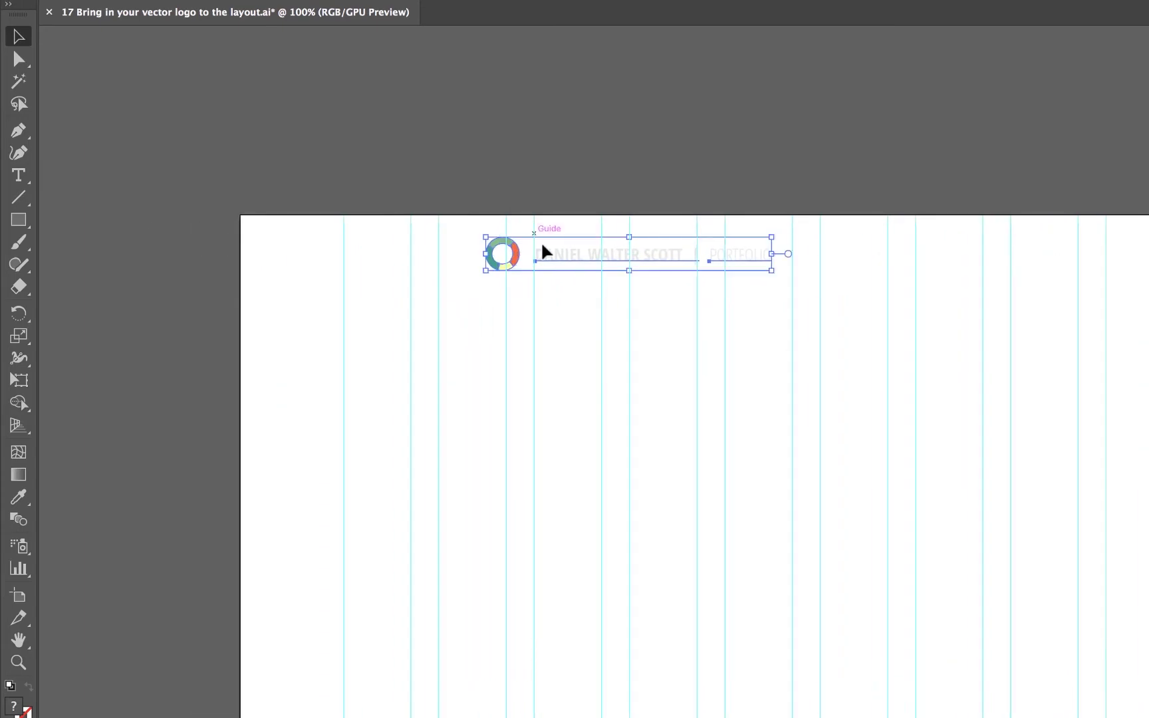
drag(570, 254, 451, 256)
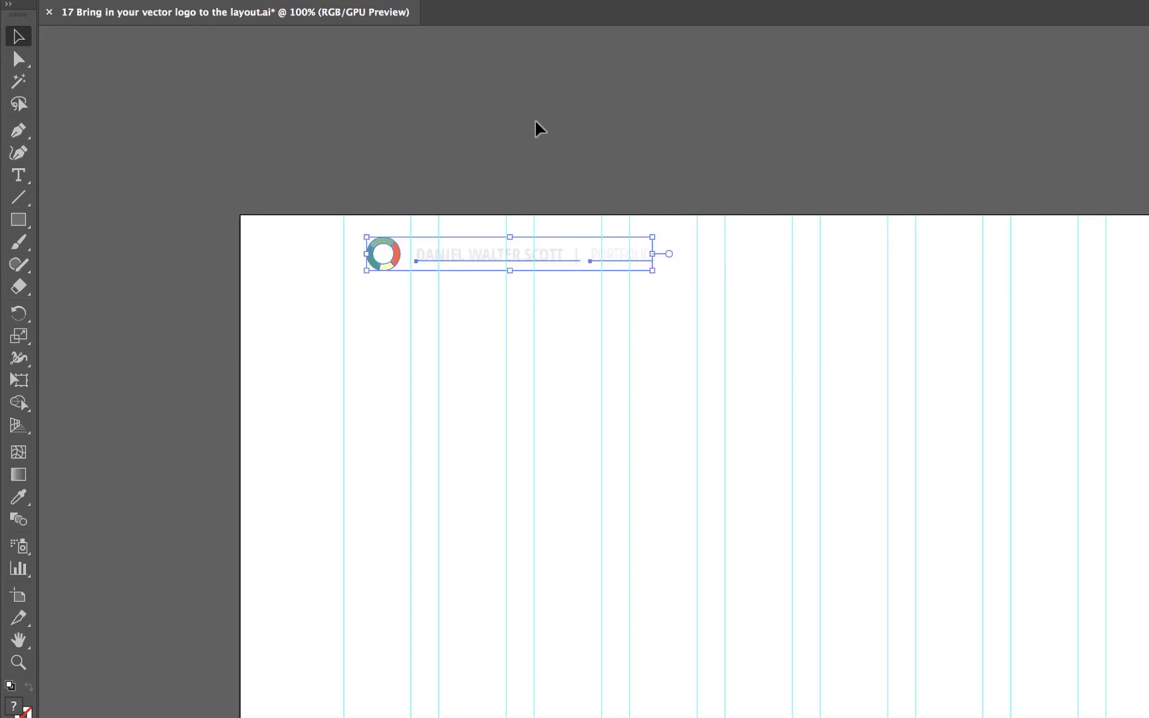
click(73, 320)
click(17, 222)
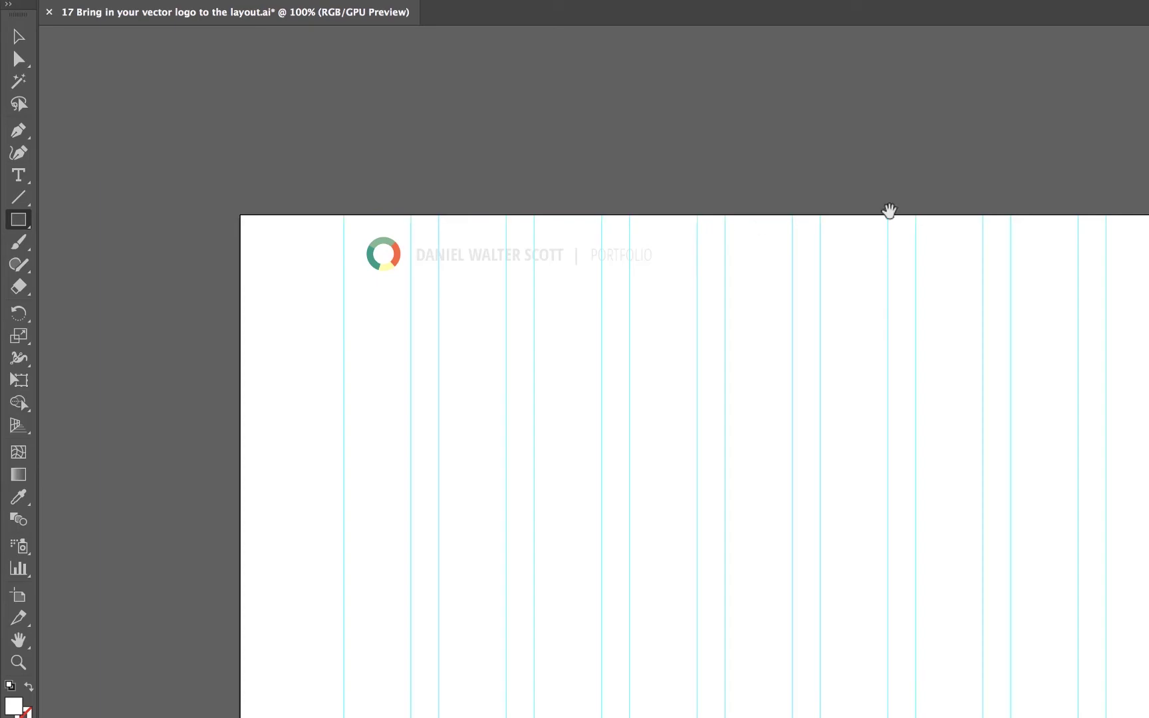
Step: Draw a 1199 × 57 px rectangle across the top of the layout
drag(890, 210, 705, 172)
drag(154, 205, 993, 282)
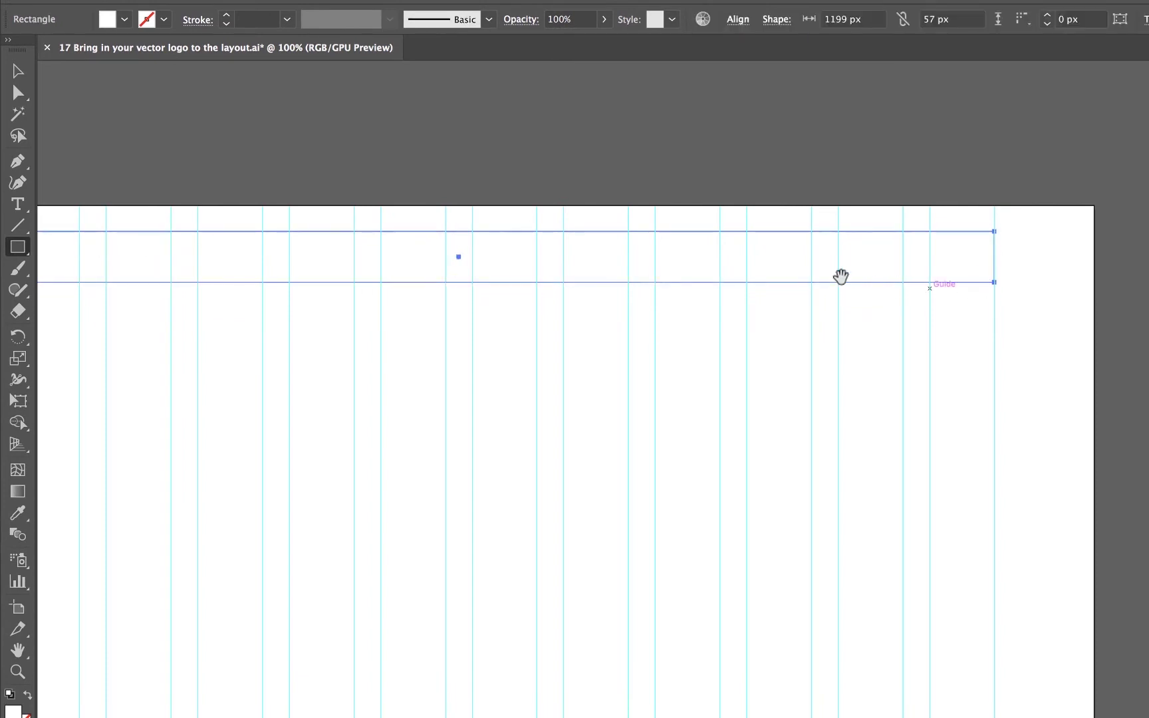
scroll(841, 275, left, 10)
scroll(841, 276, up, 2)
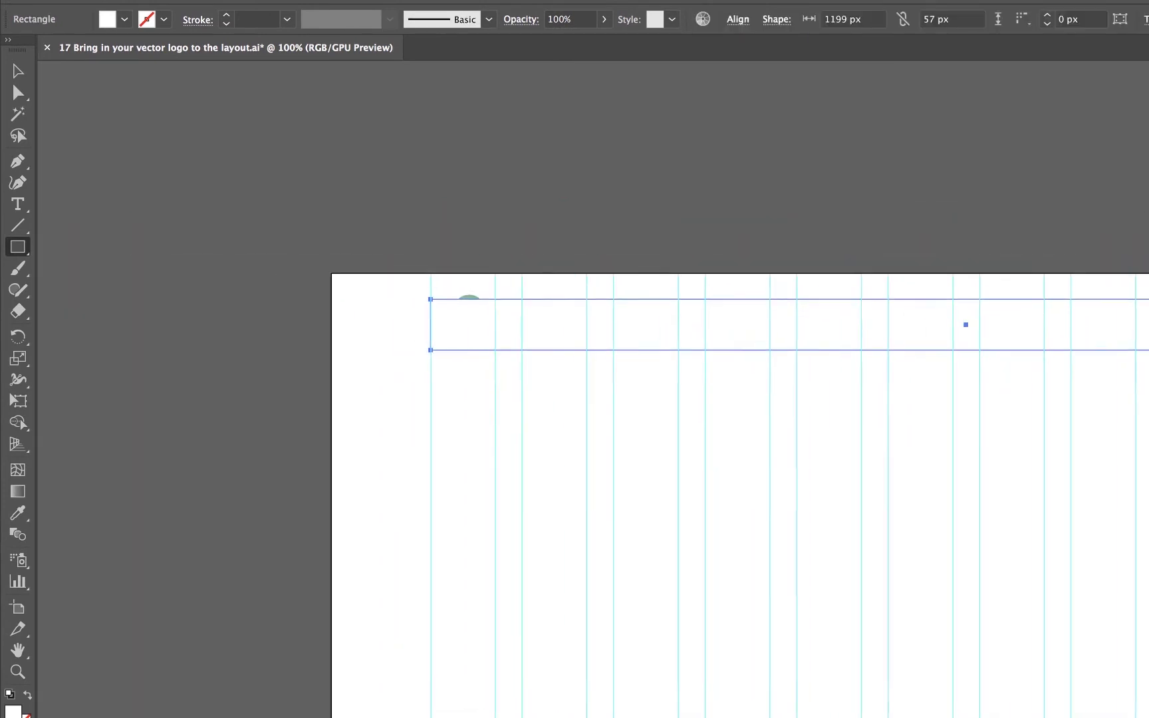
Step: Give the bar a black fill, no stroke and 81% opacity
click(124, 19)
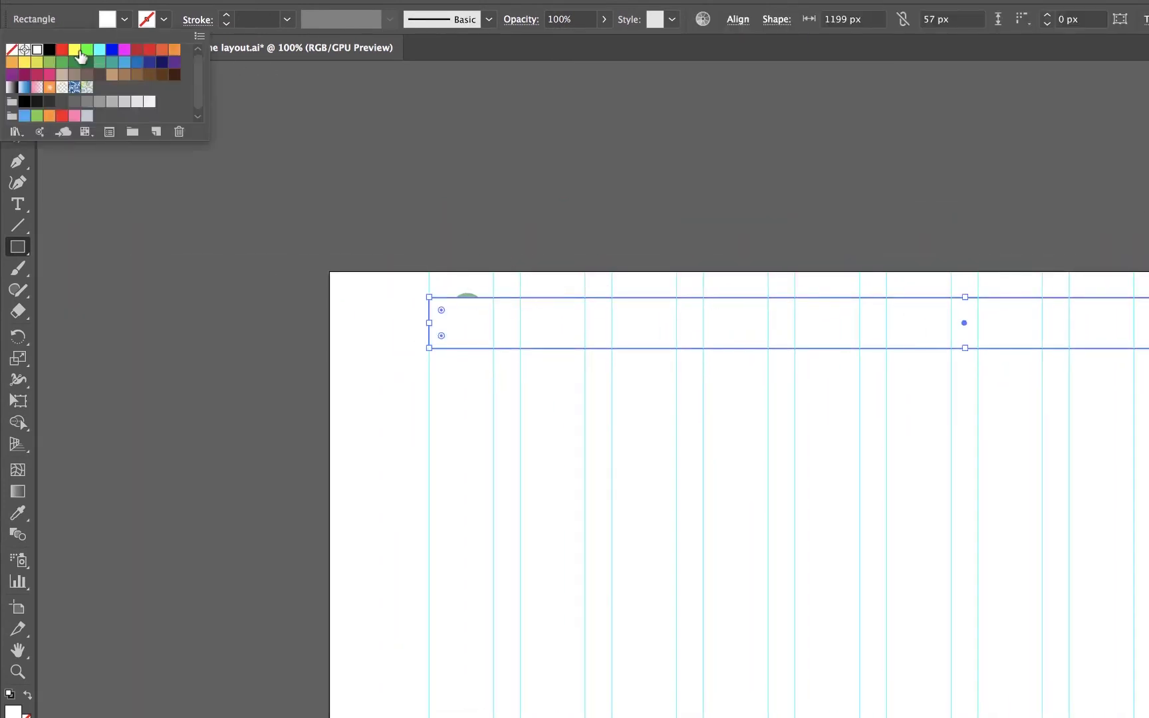
click(50, 49)
click(164, 19)
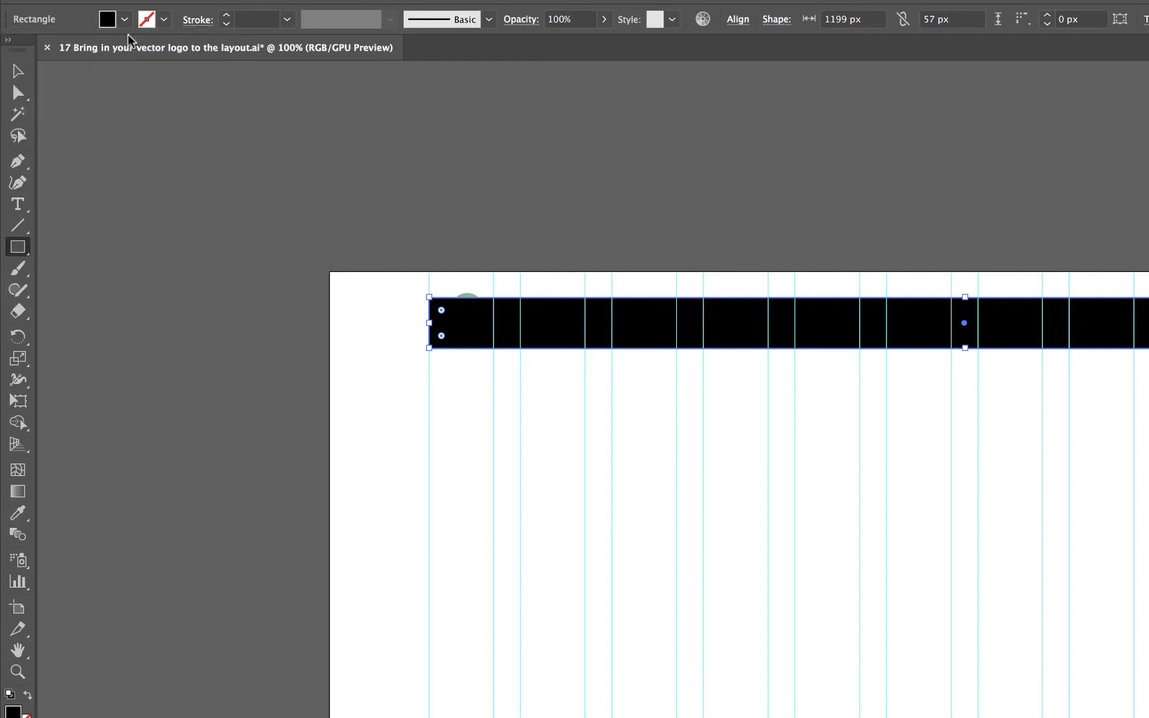
click(164, 20)
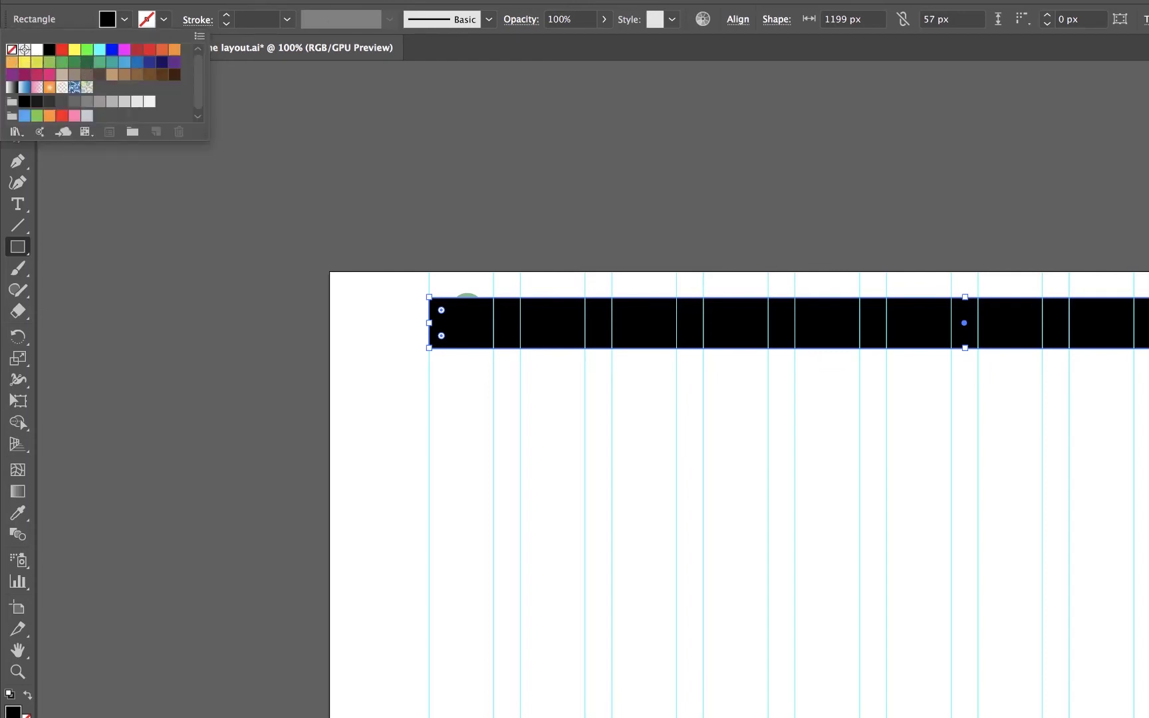
click(604, 19)
drag(601, 41, 587, 45)
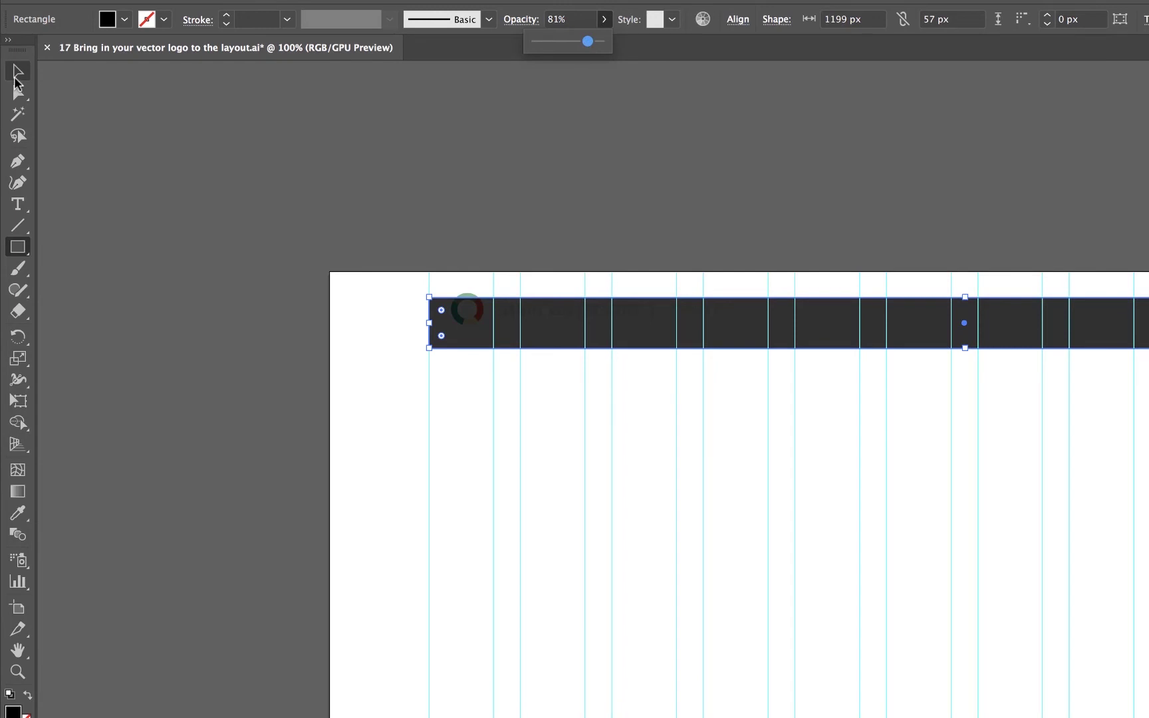
click(15, 79)
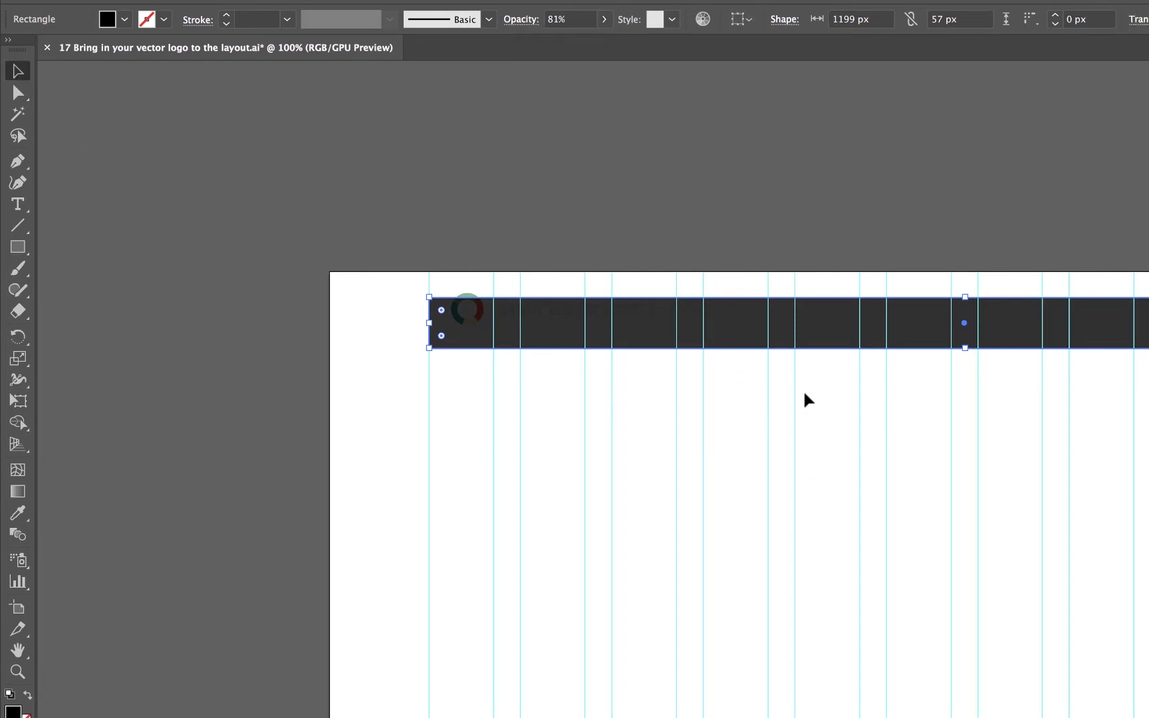
Step: Send the dark bar to the back, behind the logo and name
scroll(811, 404, down, 5)
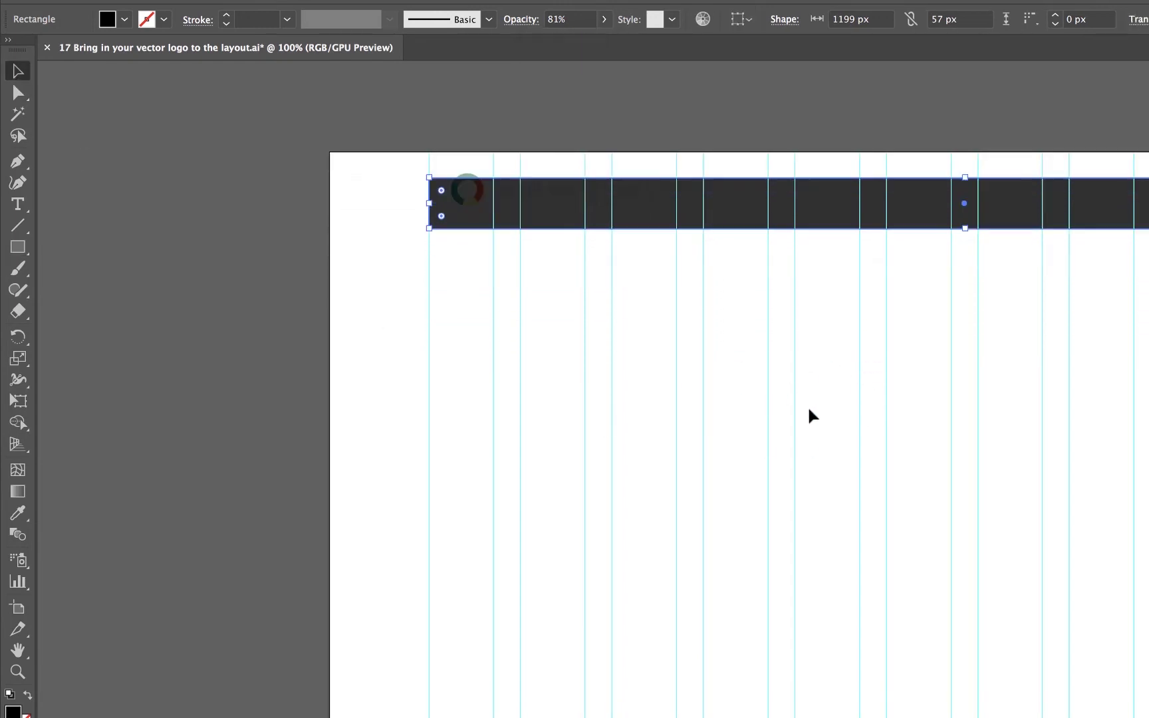
scroll(805, 383, down, 4)
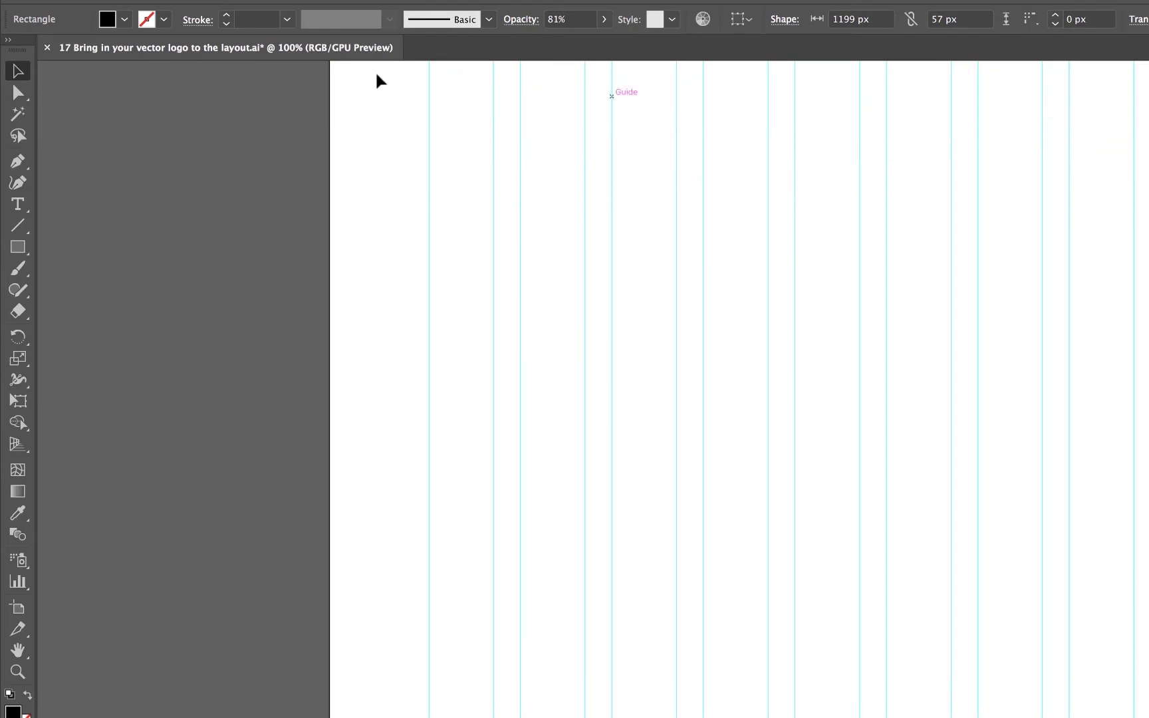
scroll(823, 188, up, 8)
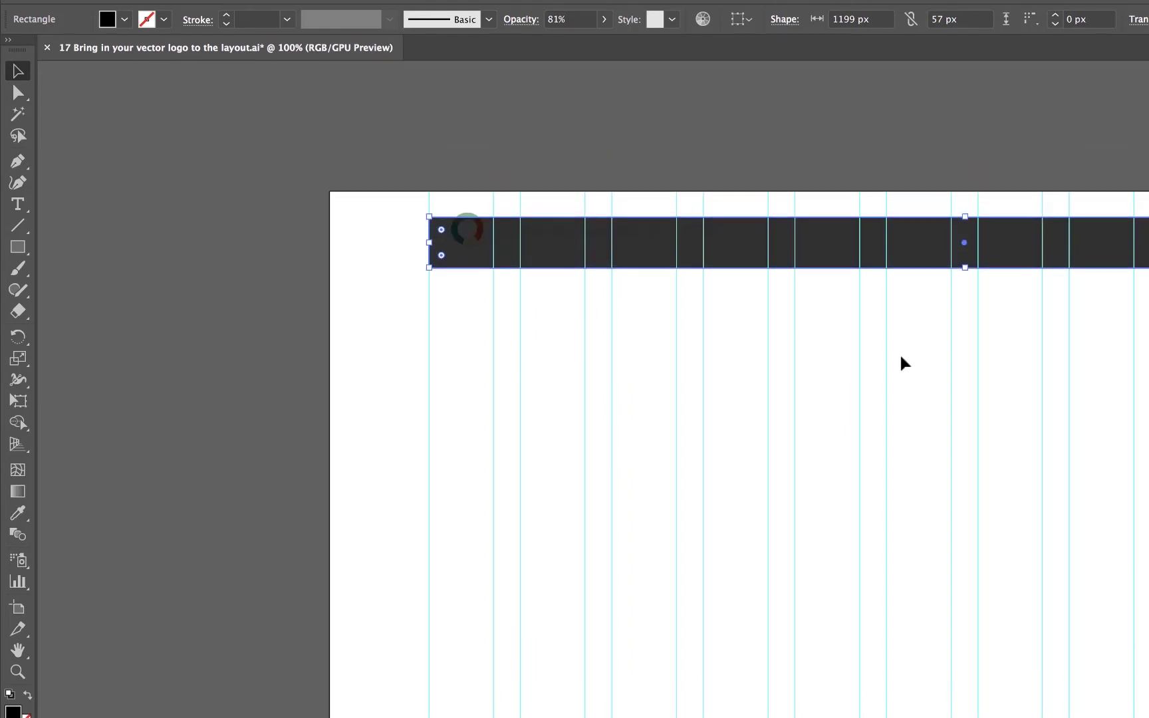
scroll(922, 386, right, 5)
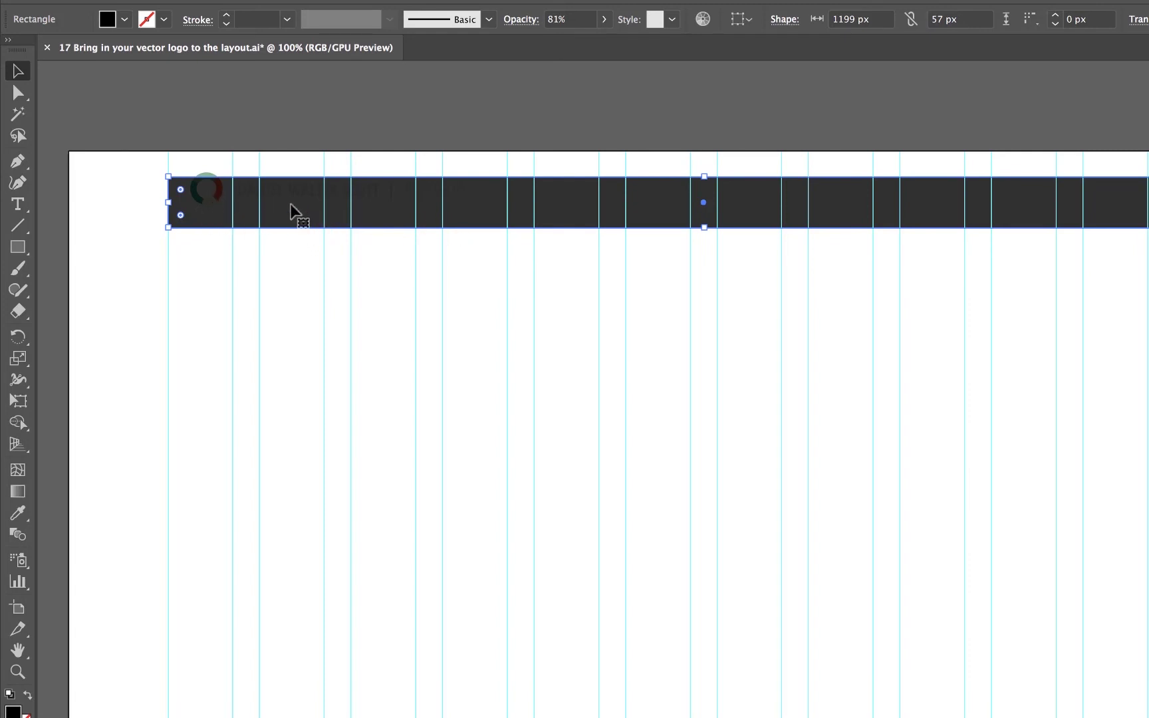
right_click(290, 208)
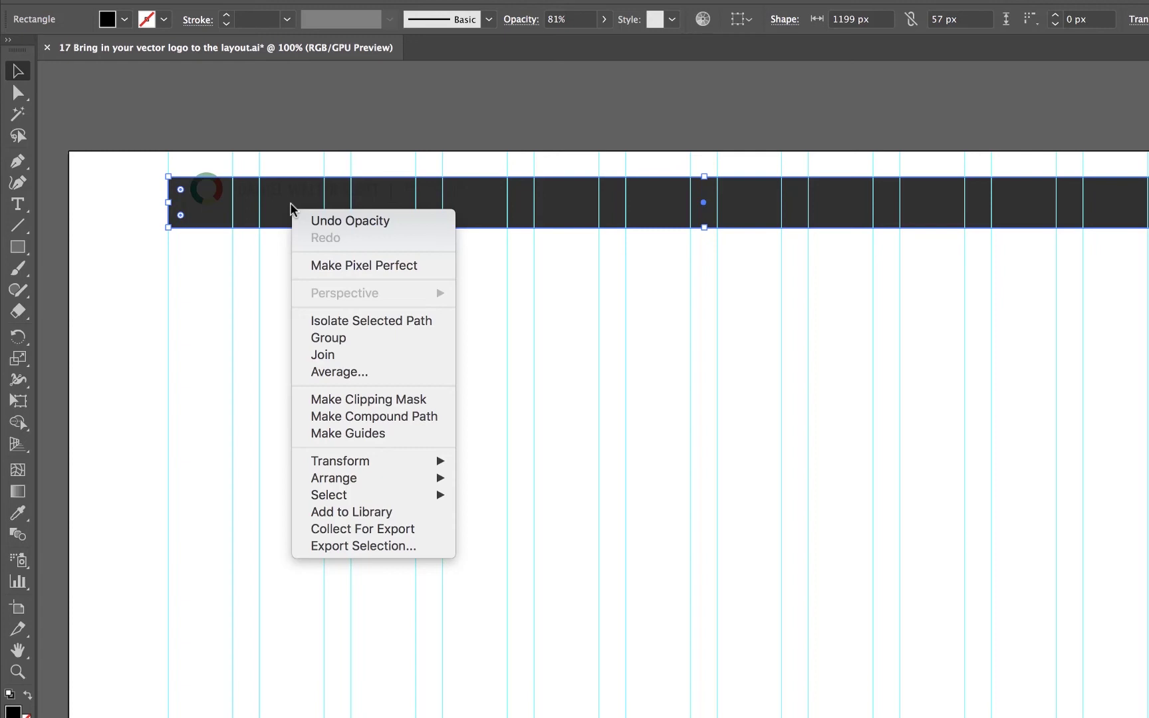
mouse_move(376, 479)
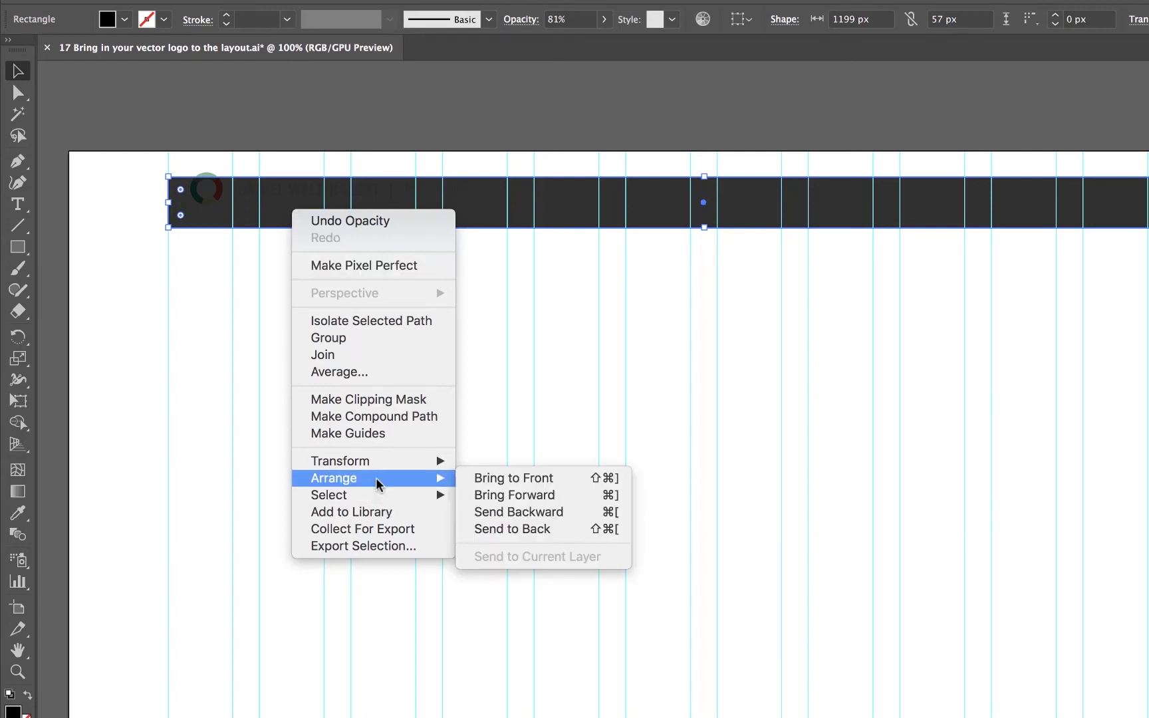
click(528, 529)
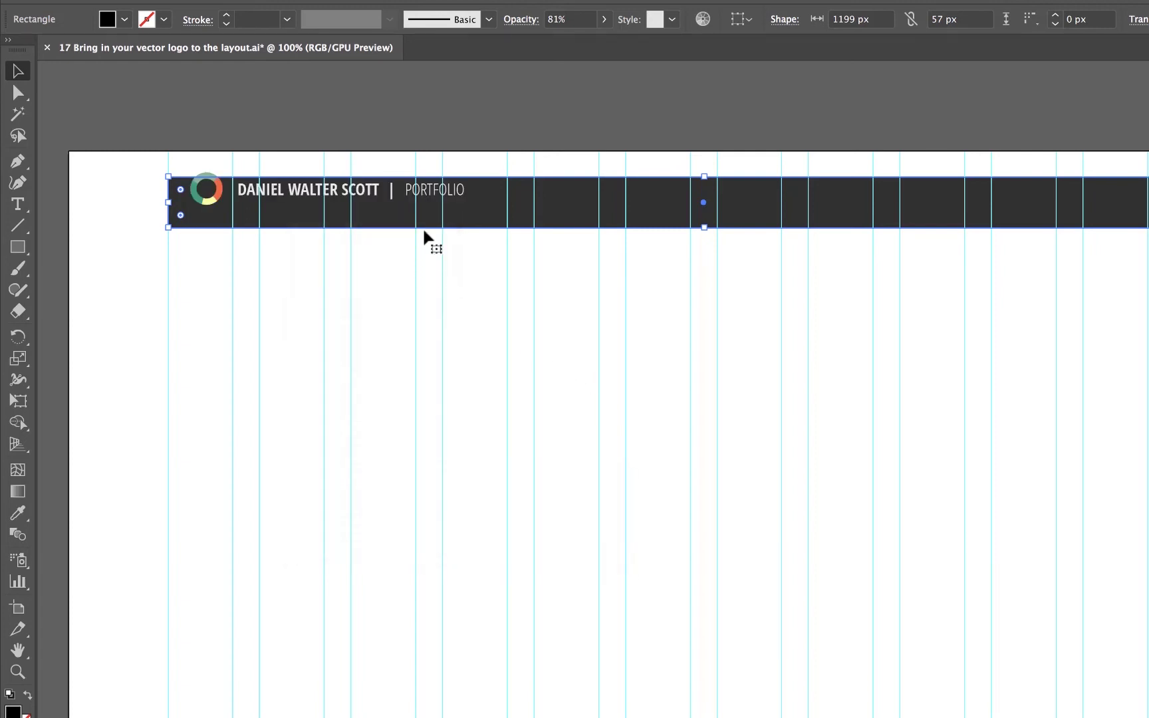
Step: Nudge the logo group down into the bar, hide the guides and deselect
drag(427, 199, 423, 212)
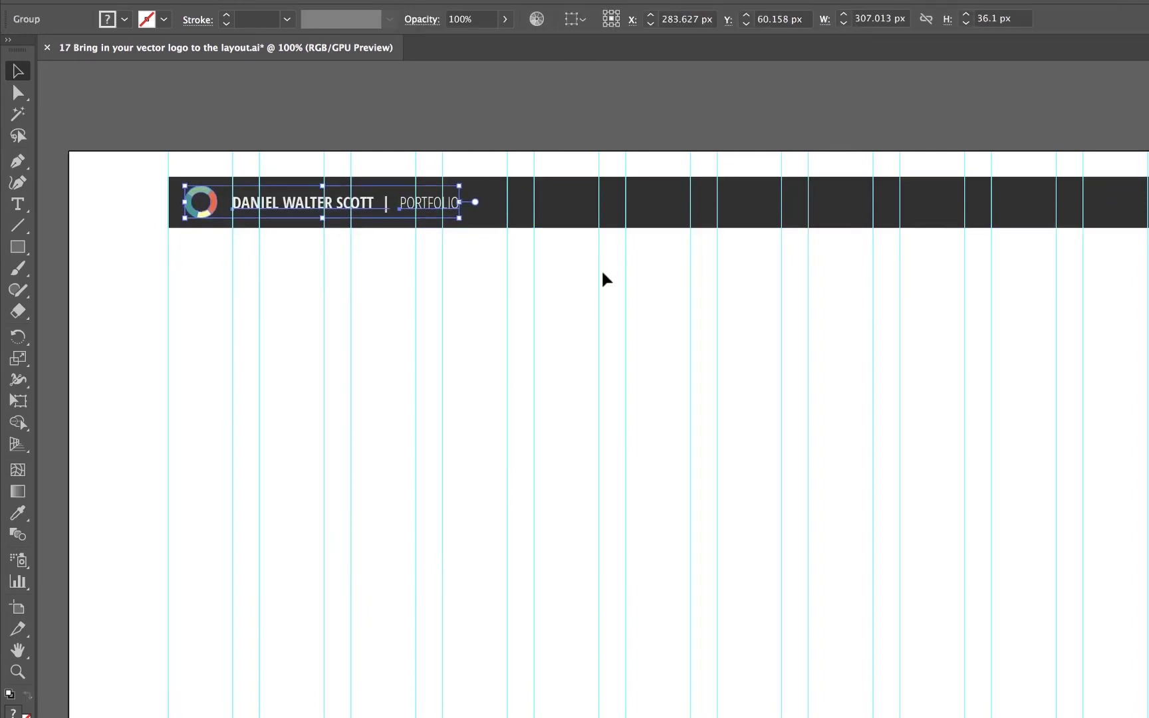
key(super+semicolon)
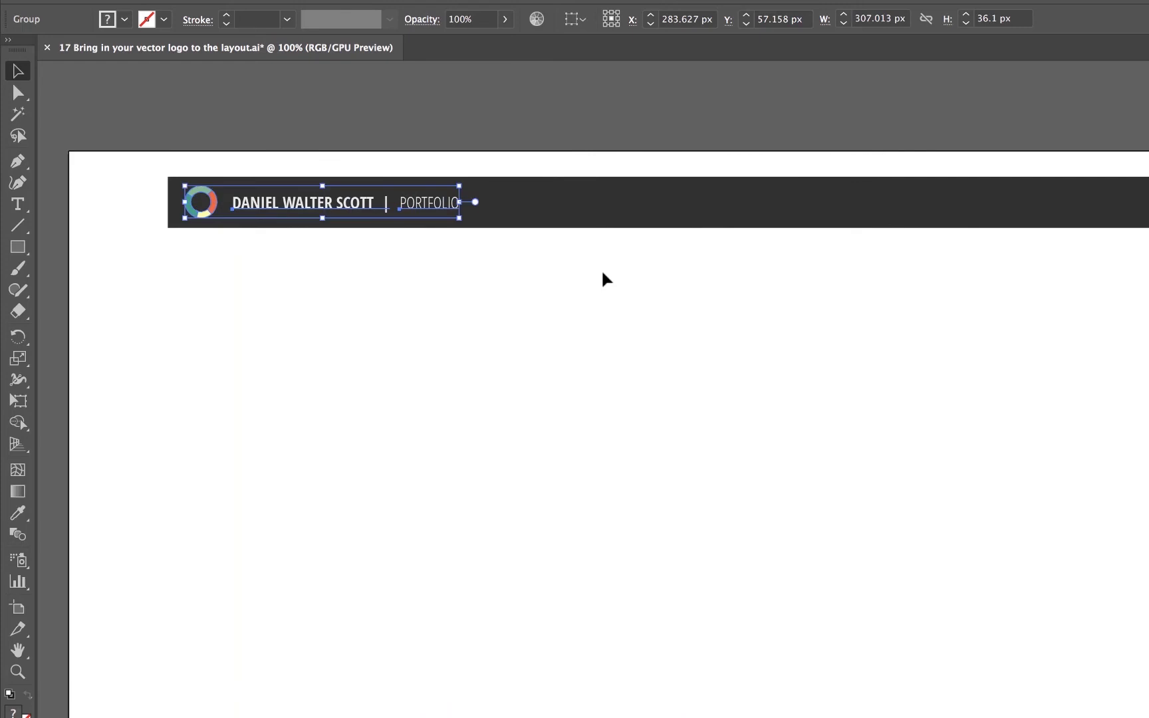
click(601, 269)
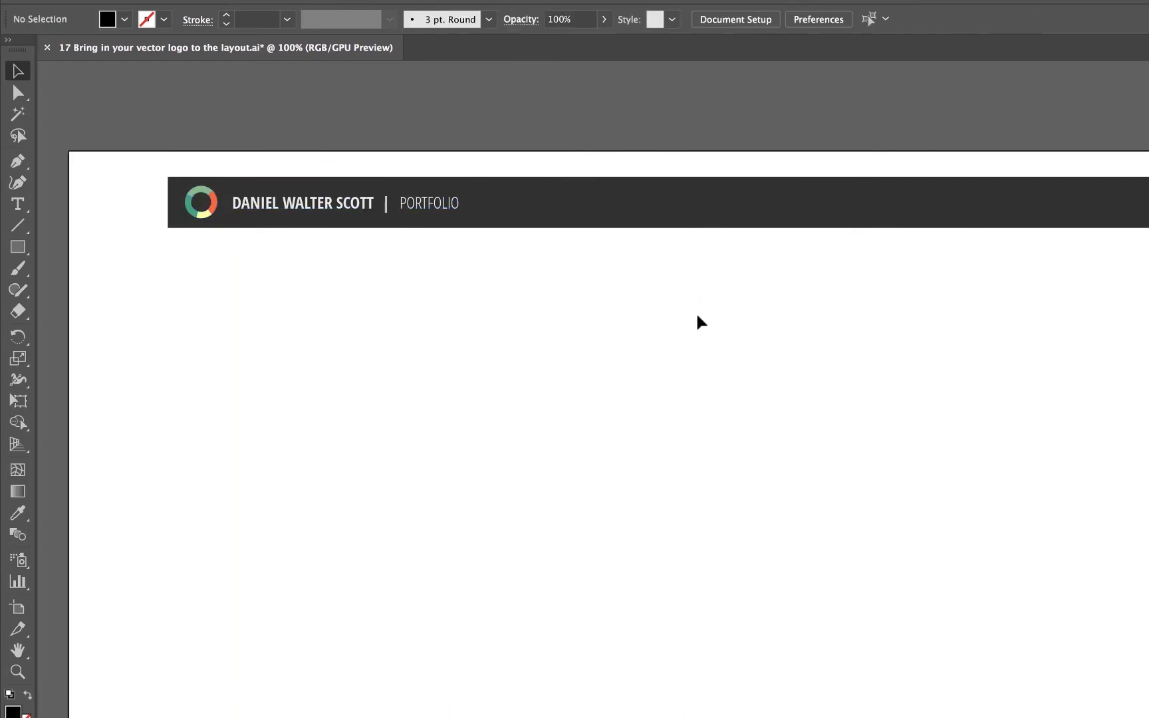
Step: Add an ABOUT ME text label just below the header bar
scroll(803, 319, right, 5)
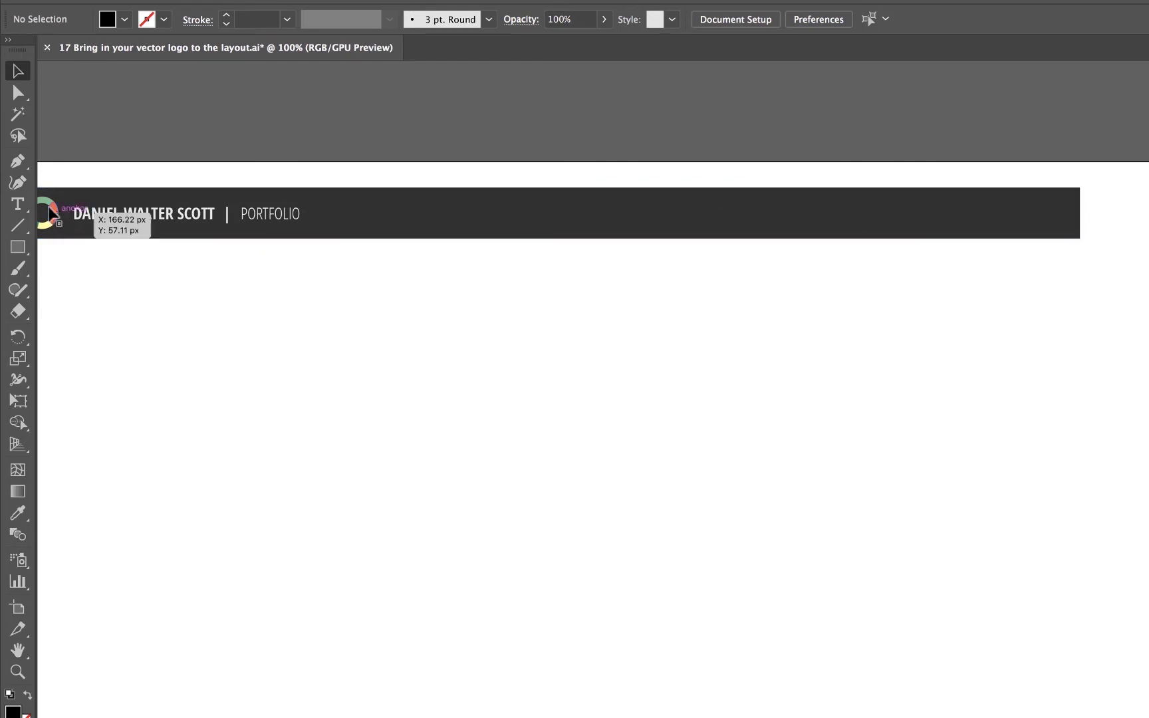
click(18, 204)
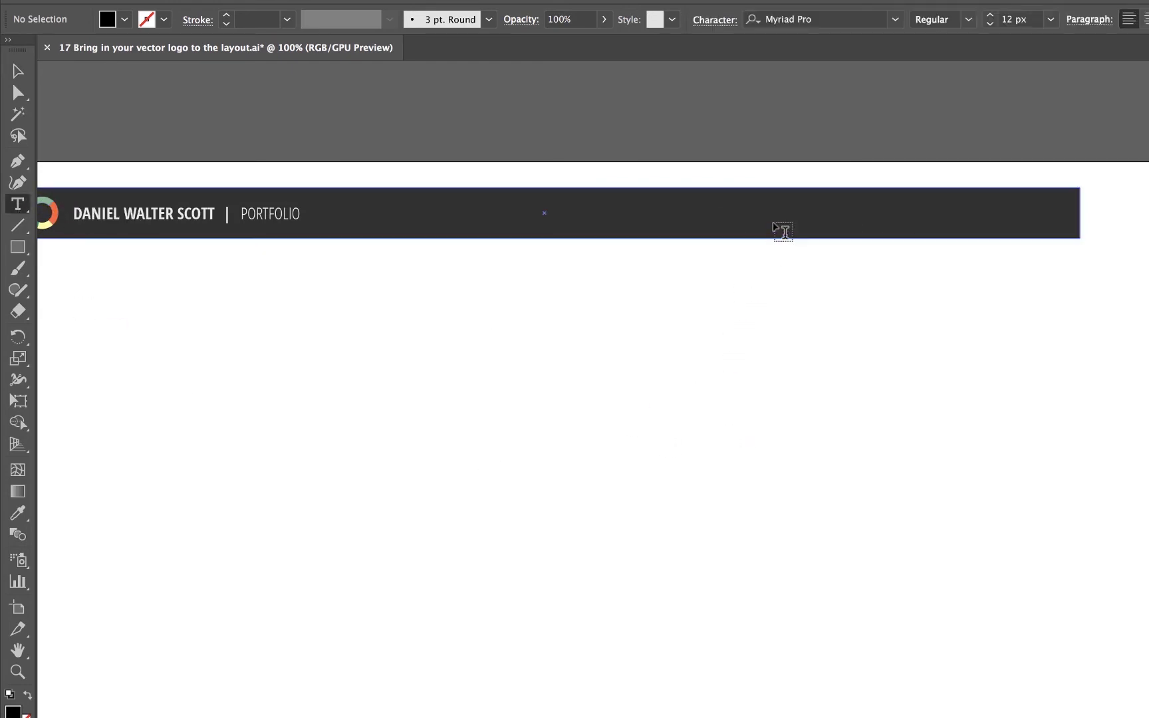
click(769, 292)
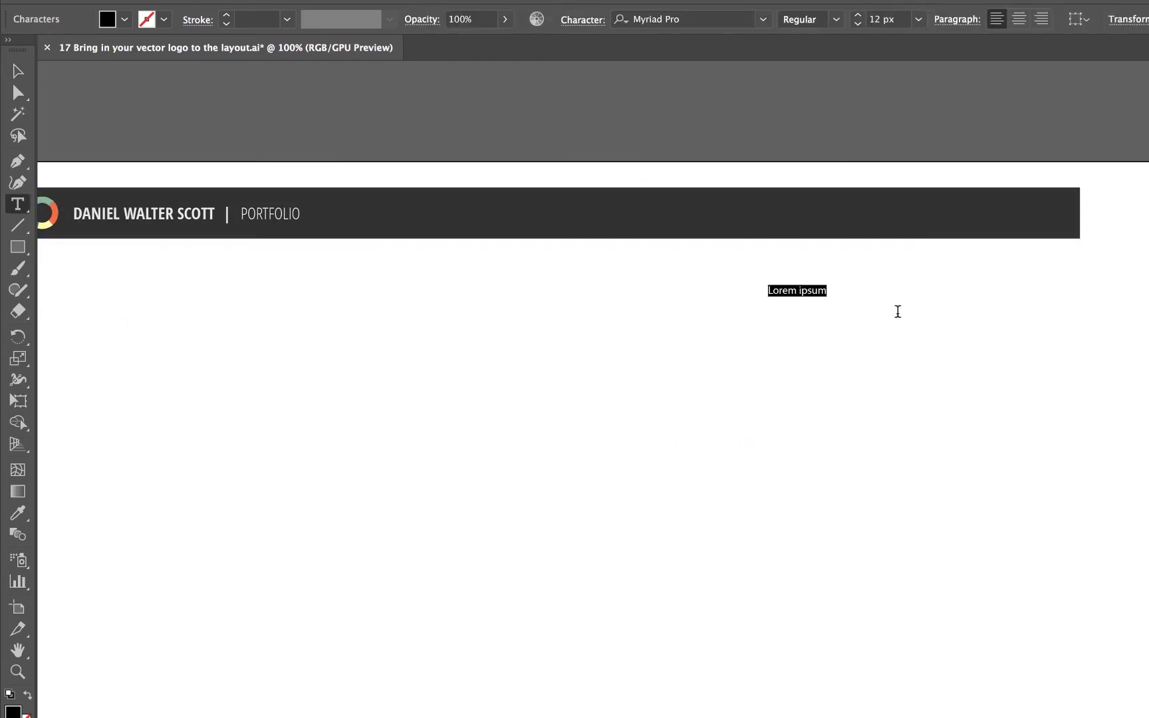
text(a)
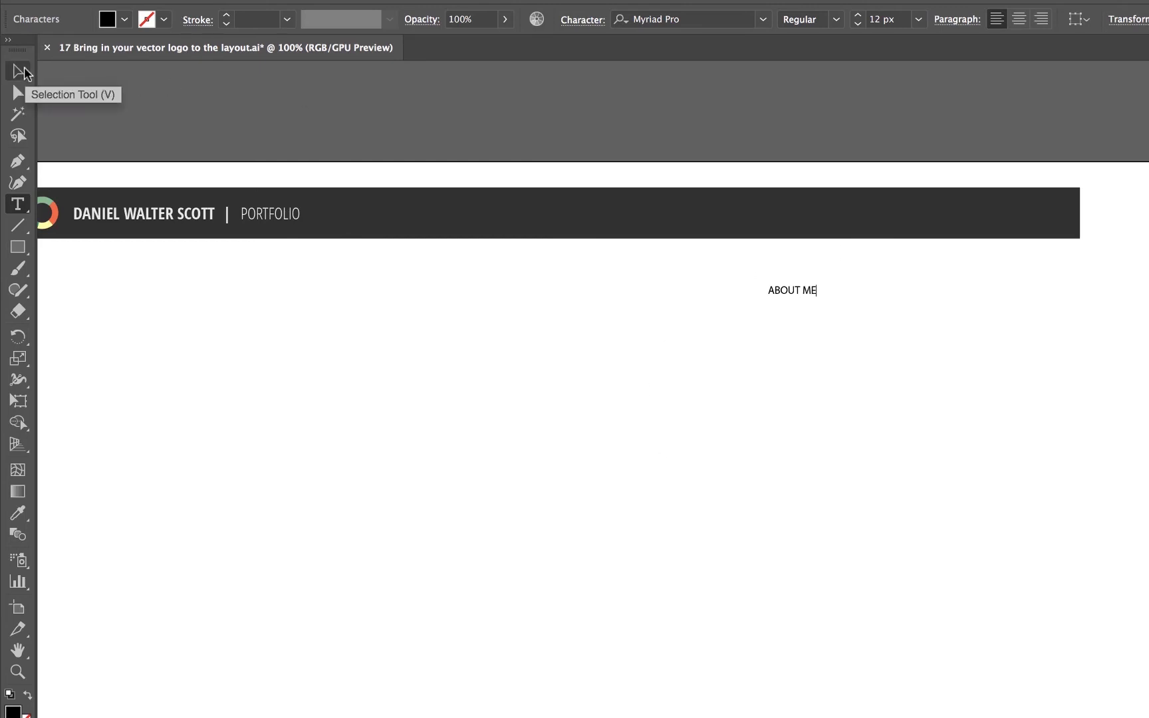
Step: Duplicate the label, place the copy to its right and retype it as CONTACT ME
click(23, 72)
key(super+c)
key(super+v)
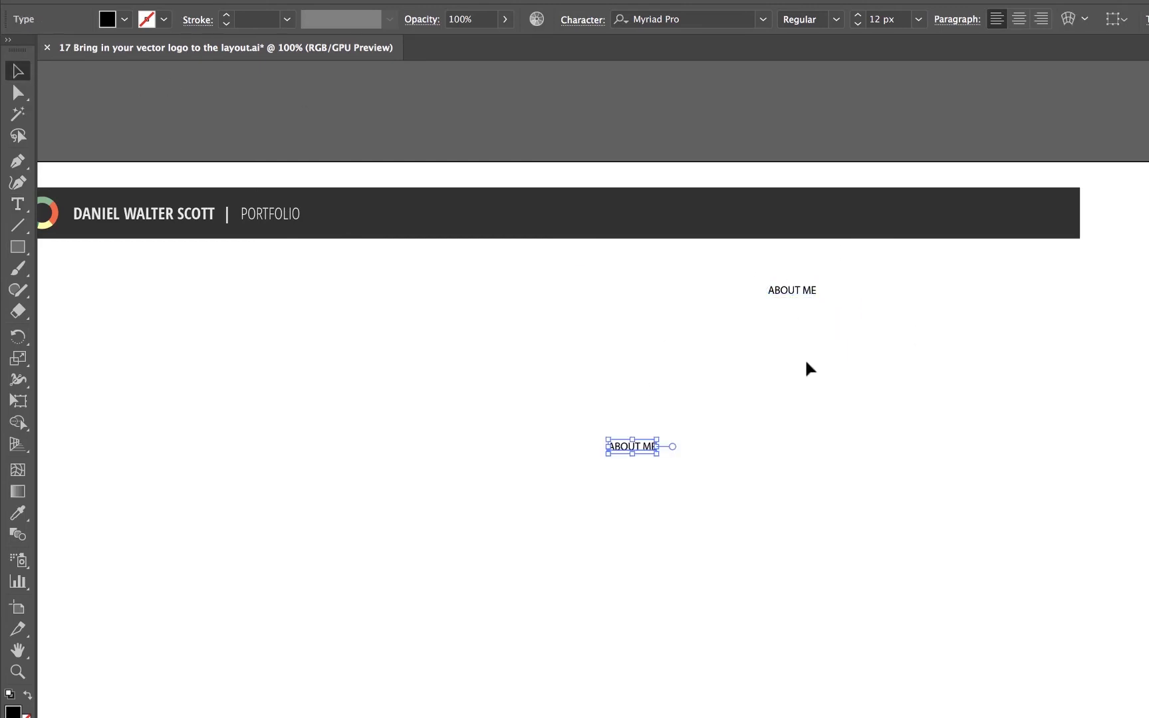
drag(648, 448, 901, 303)
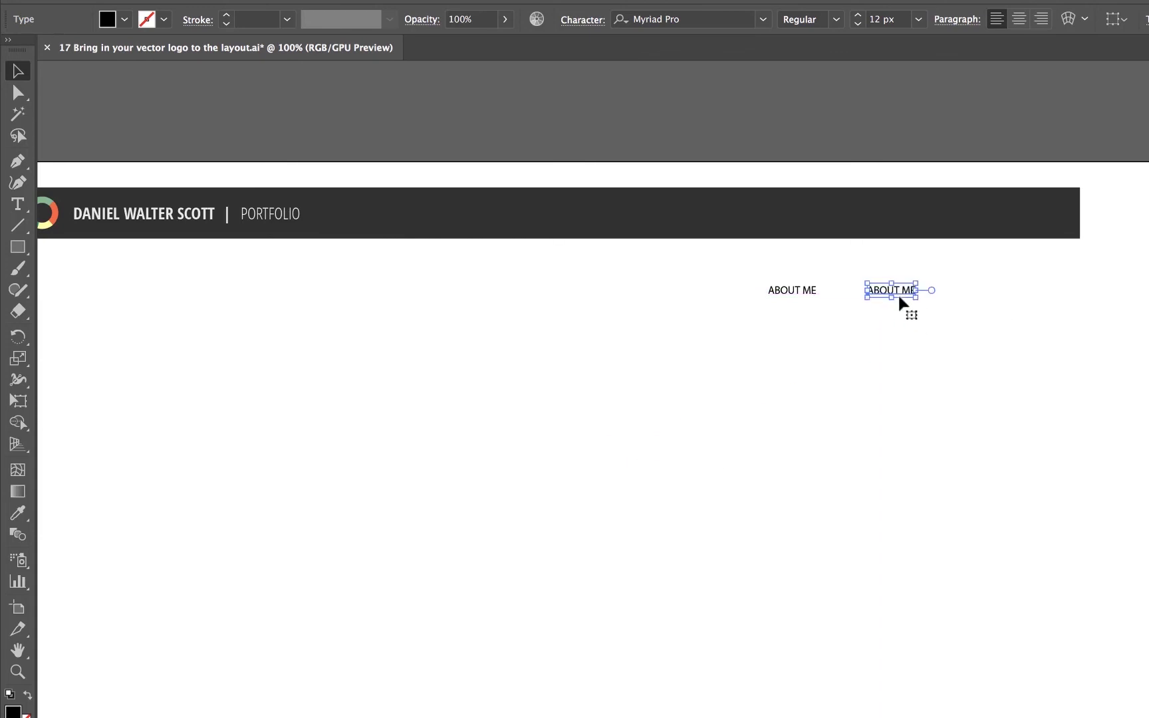
triple_click(892, 291)
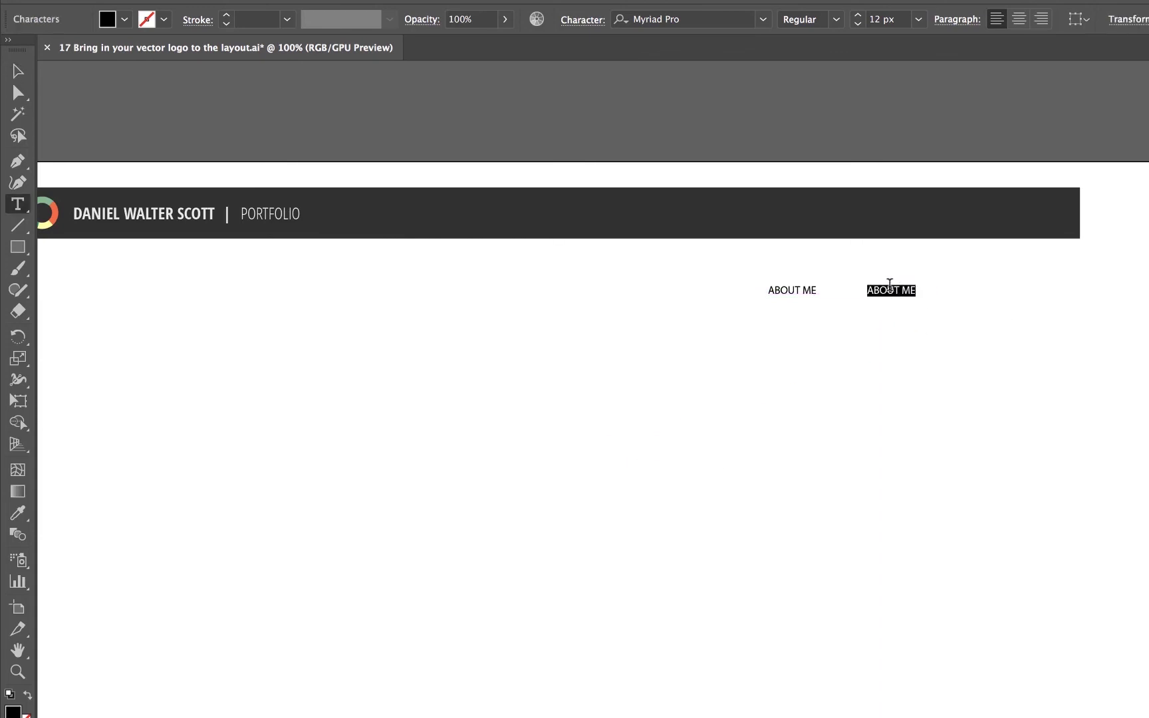
text(CONTAC)
key(Escape)
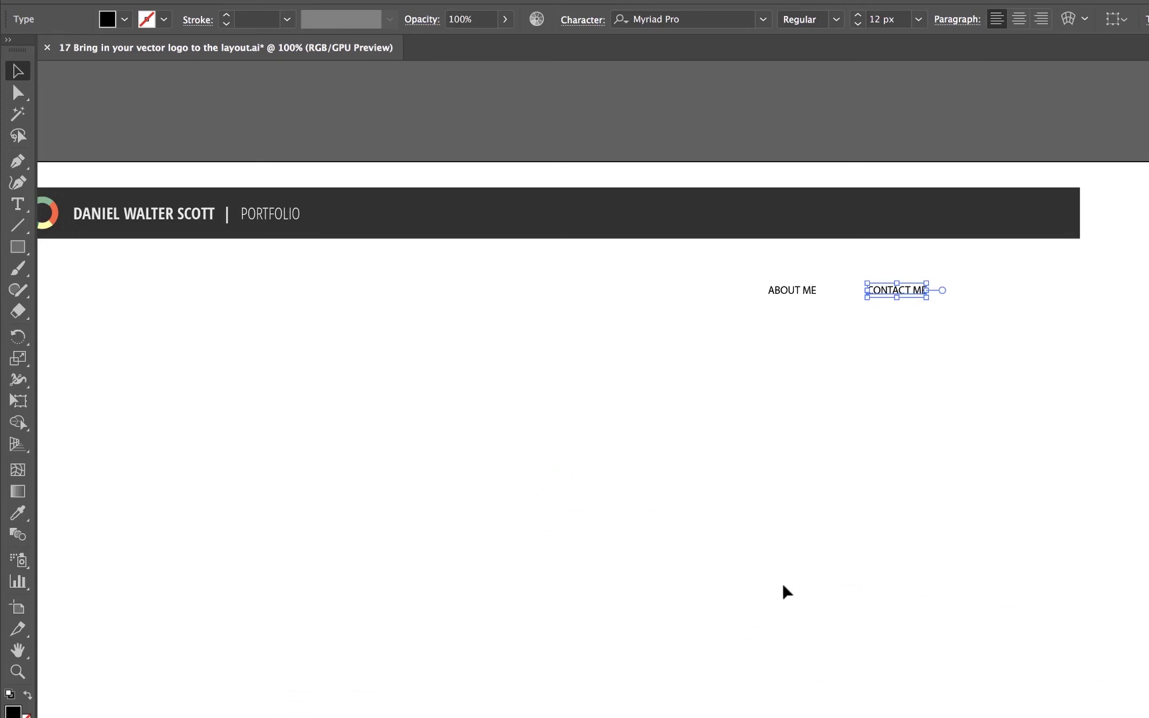
Step: Move ABOUT ME and CONTACT ME together into the right end of the header bar
shift+click(786, 292)
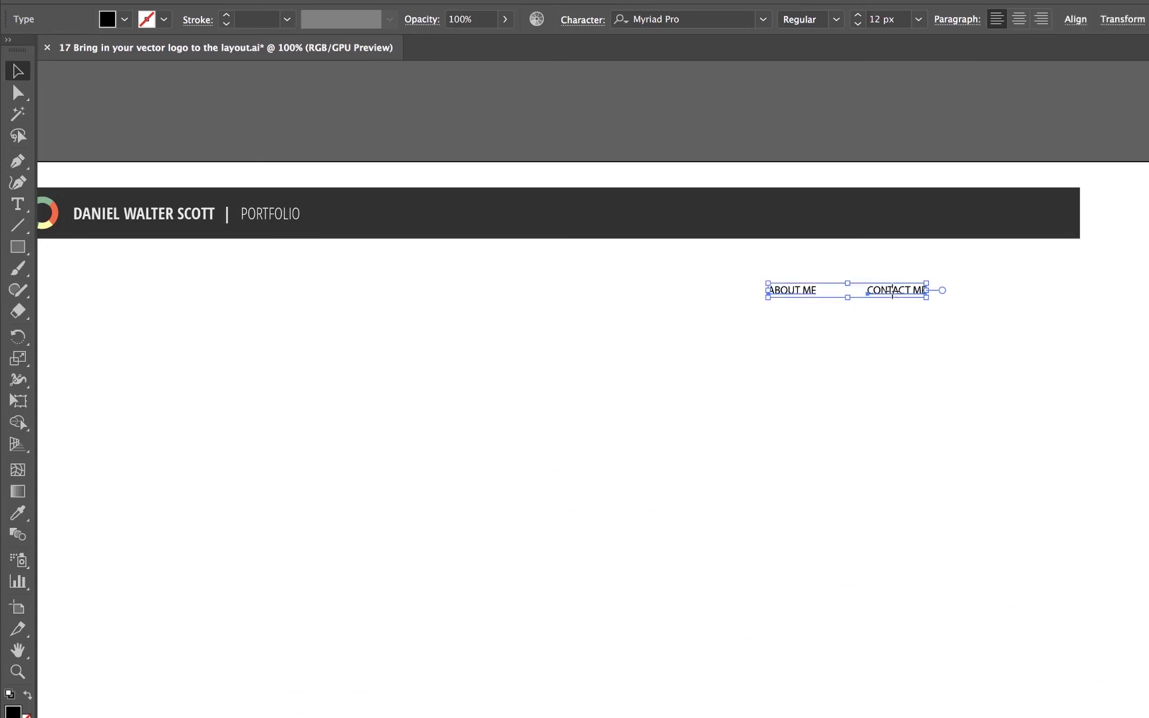
drag(892, 291, 1010, 216)
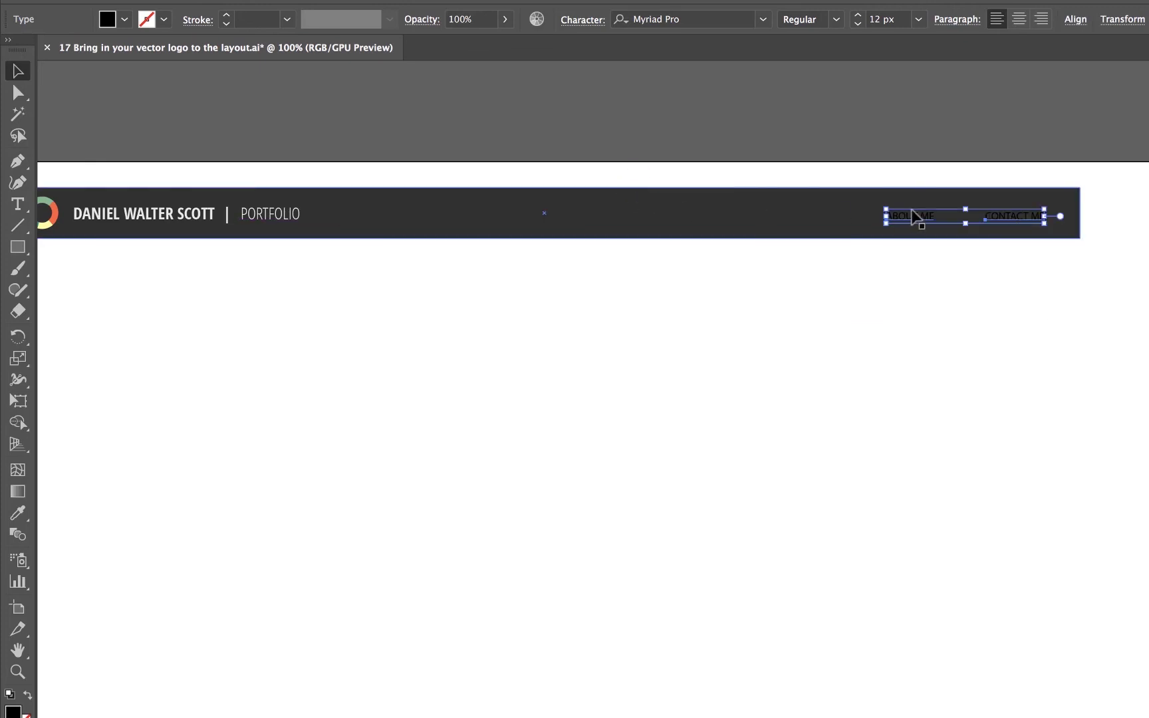
drag(912, 212, 912, 212)
Step: Set both labels' fill to the lightest grey swatch, then deselect them
click(17, 204)
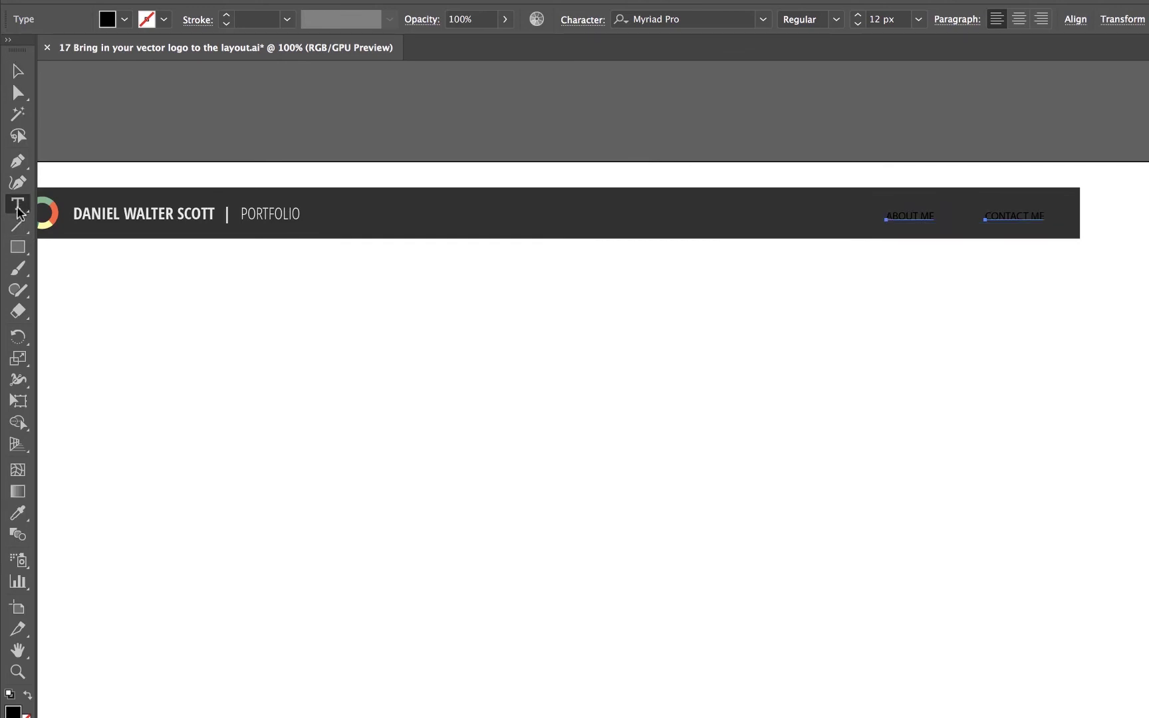
click(124, 19)
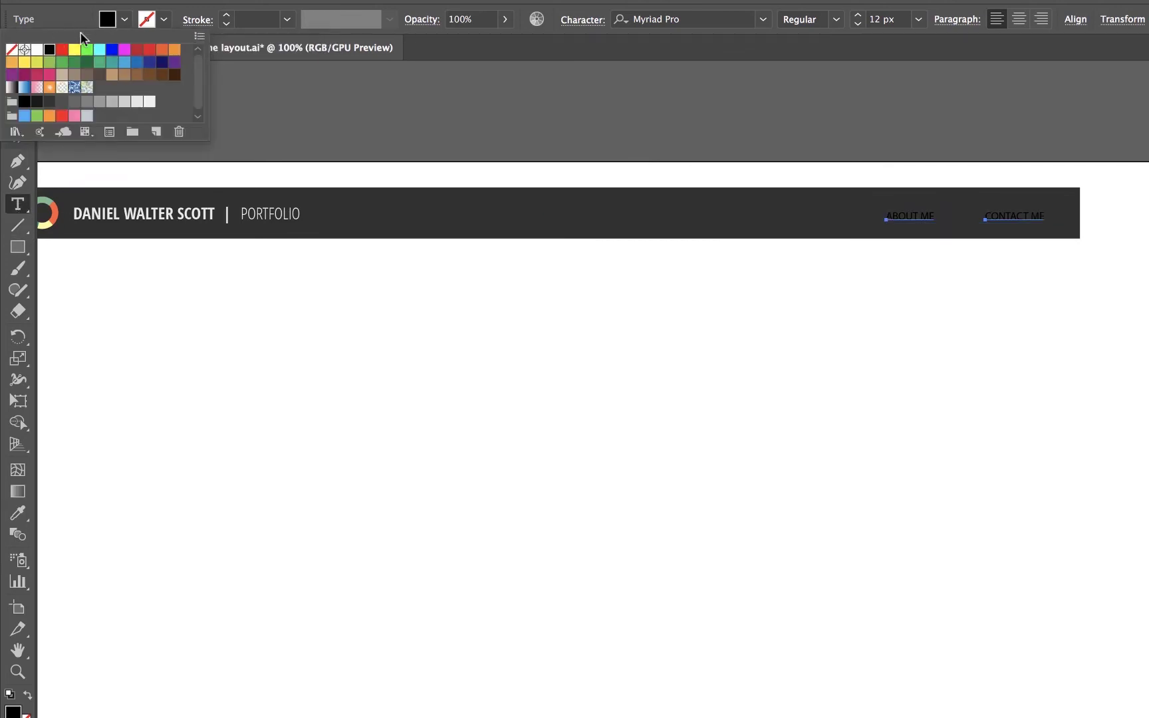
click(36, 49)
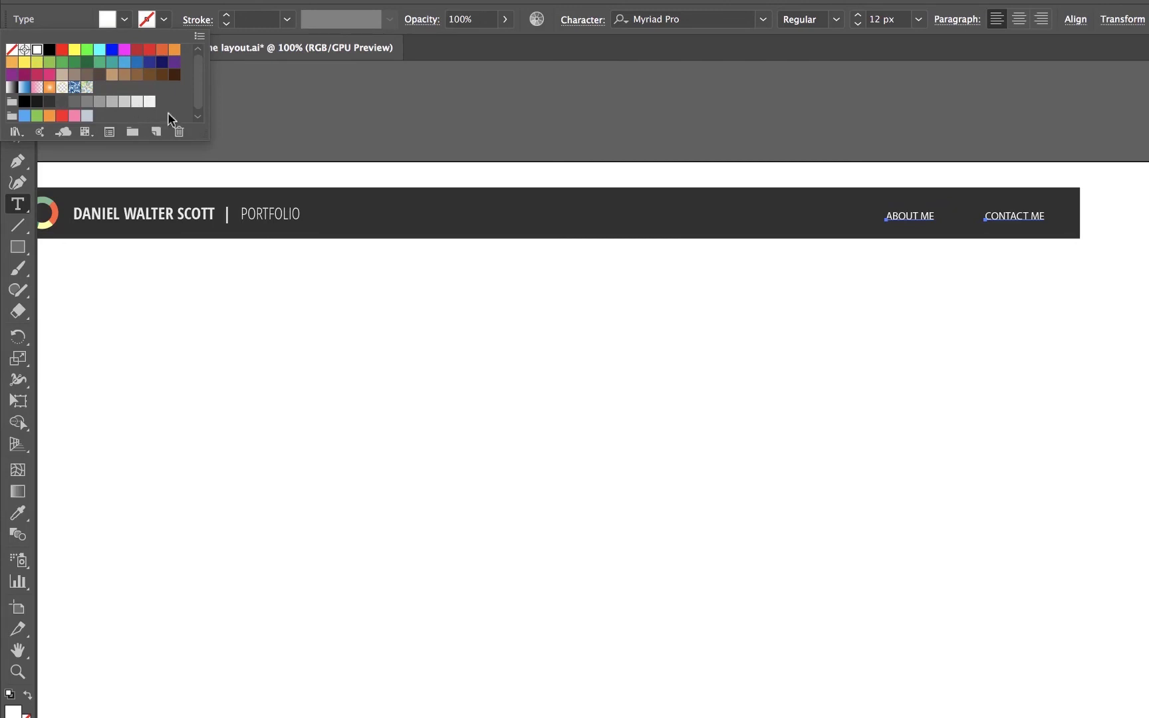
click(149, 101)
click(16, 72)
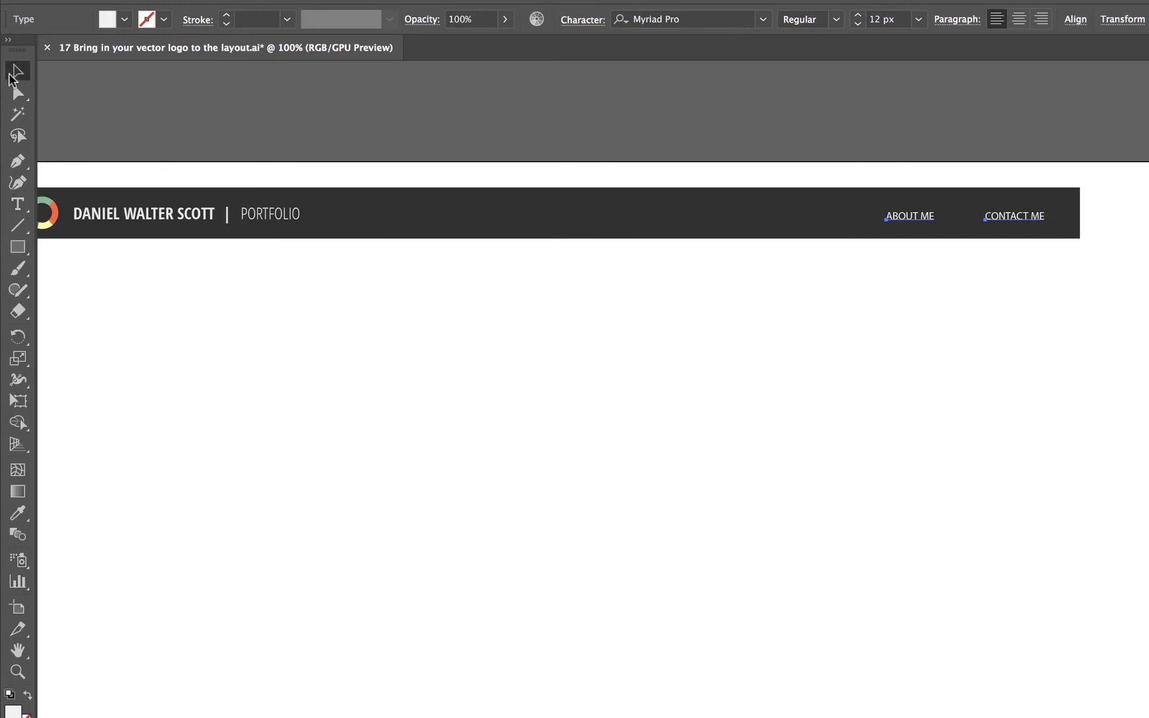
click(754, 126)
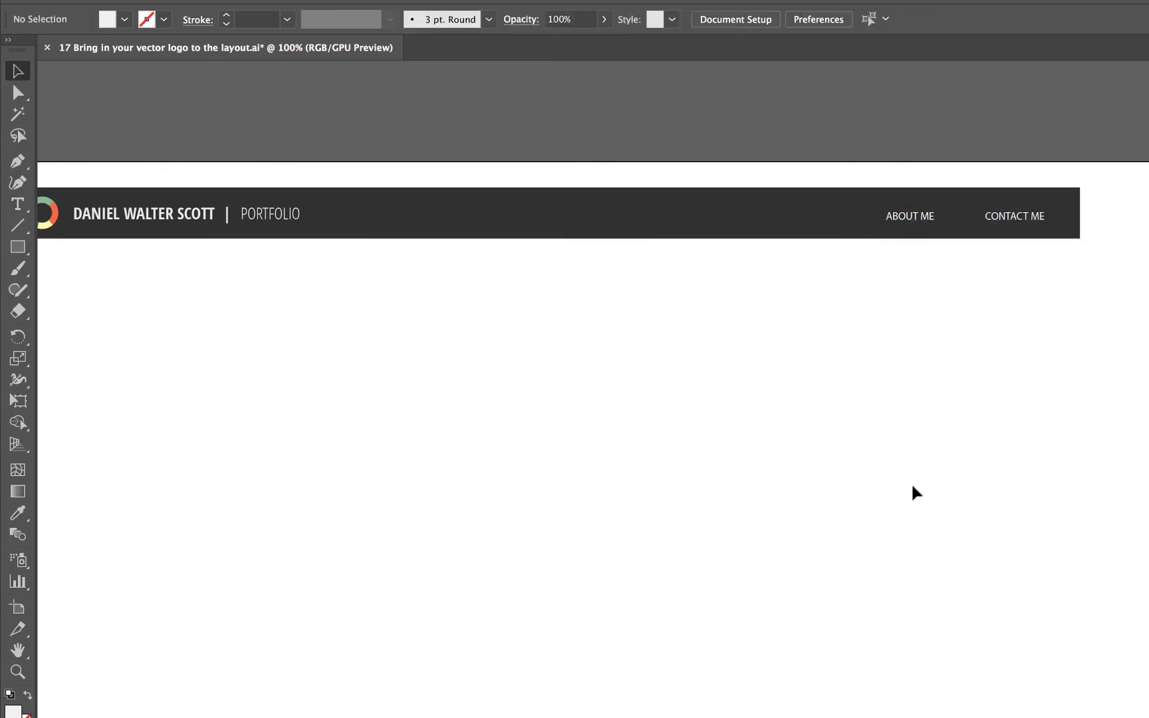